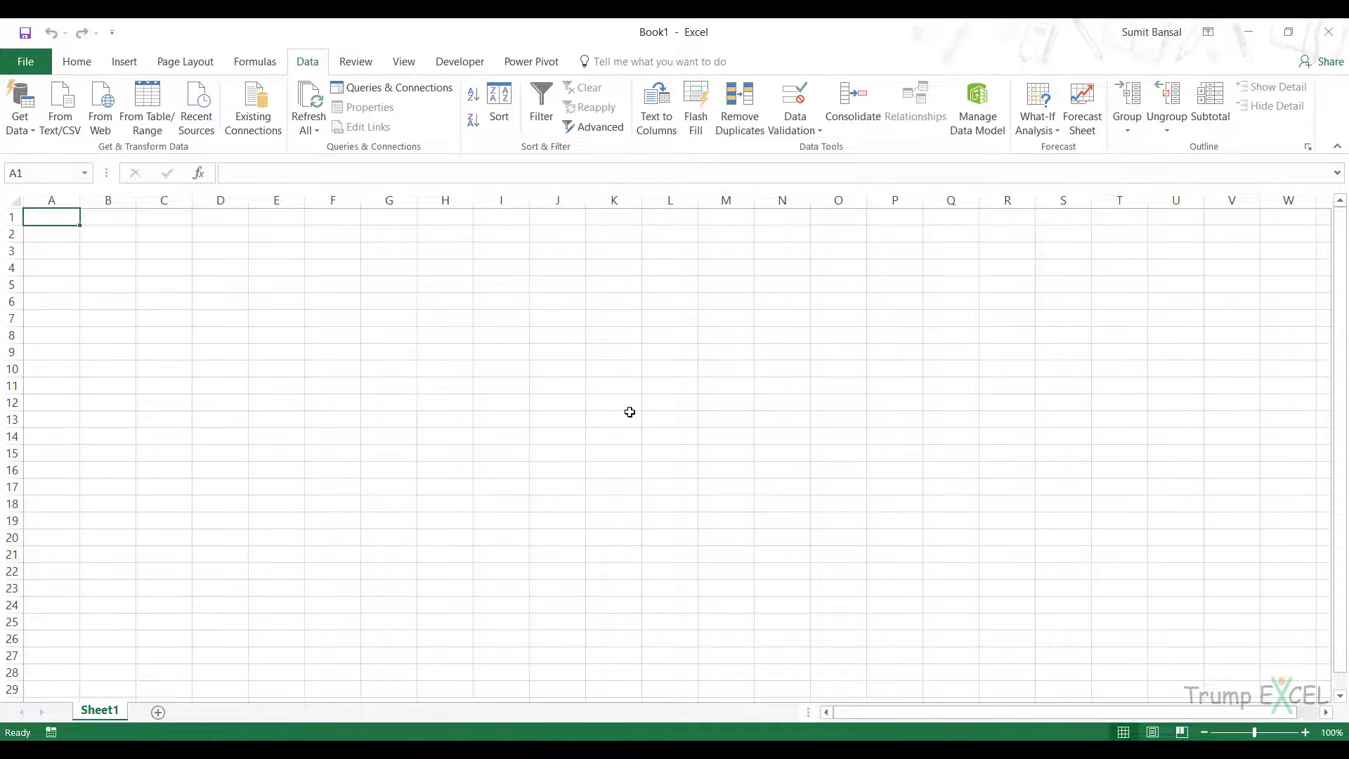
click(1249, 31)
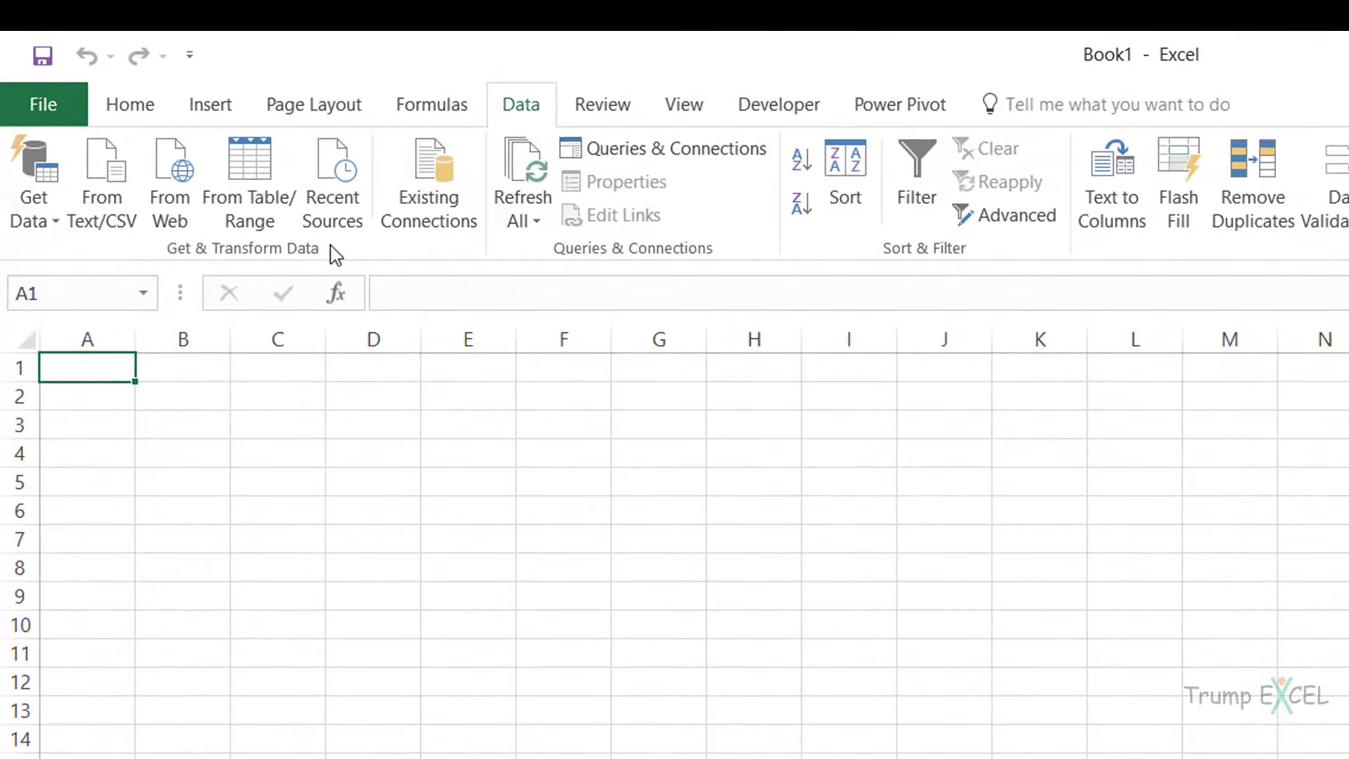
Get data from the Sales Data folder on the desktop and open its file list for editing in the Query Editor.
click(44, 223)
mouse_move(132, 272)
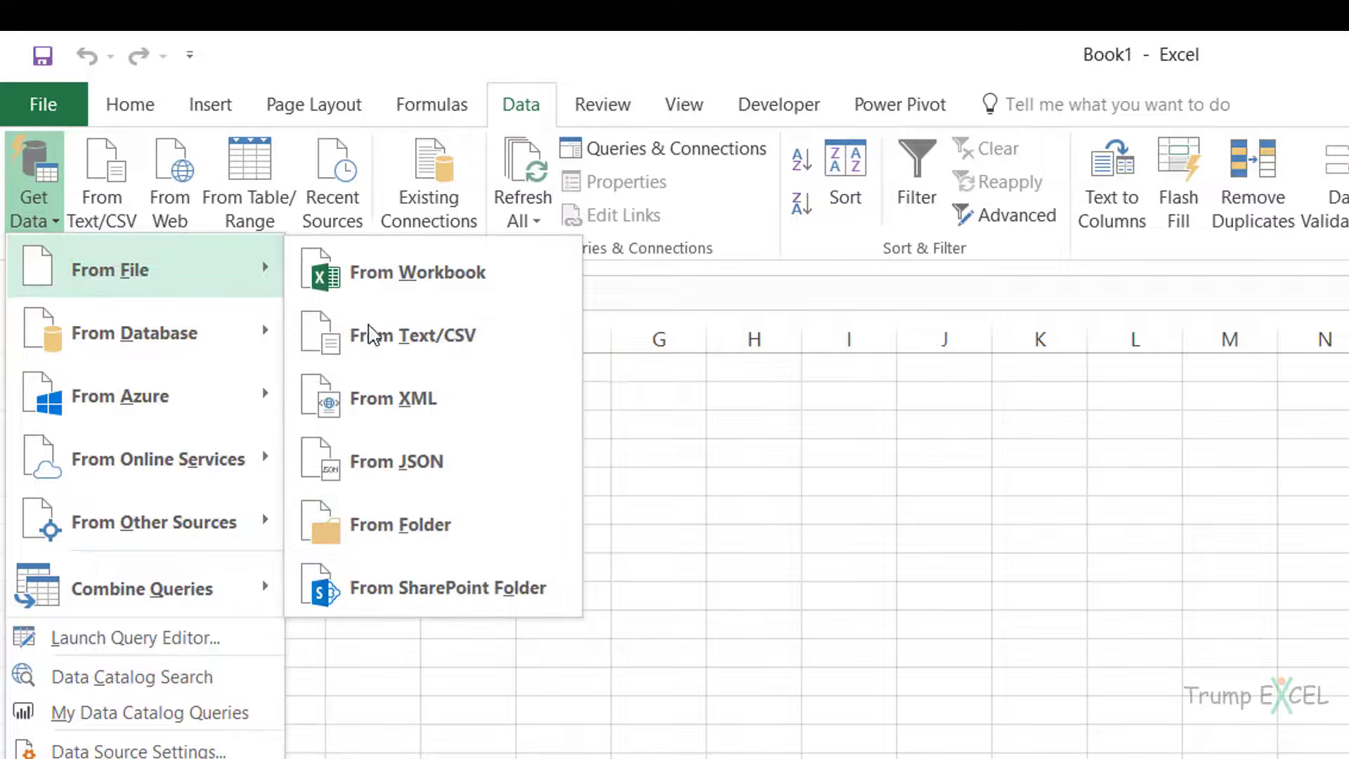
click(402, 536)
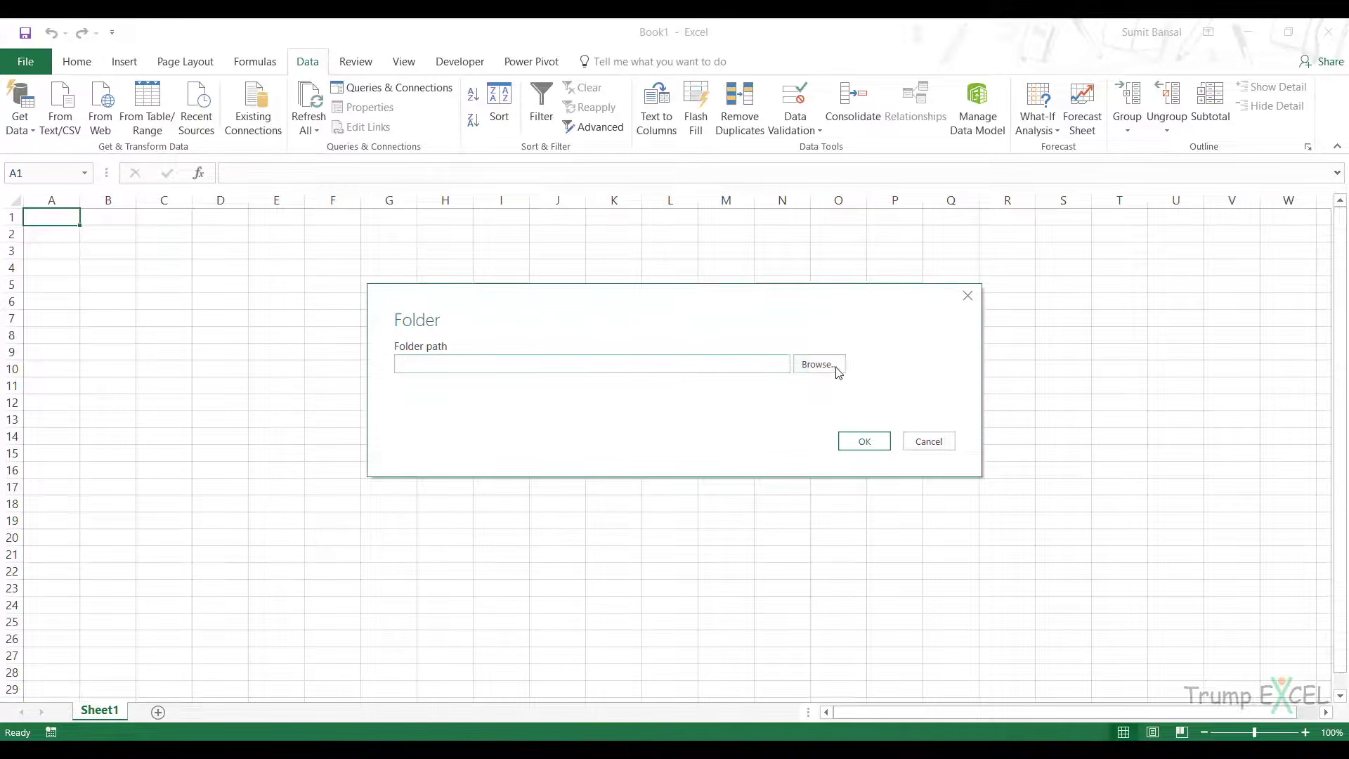
click(831, 365)
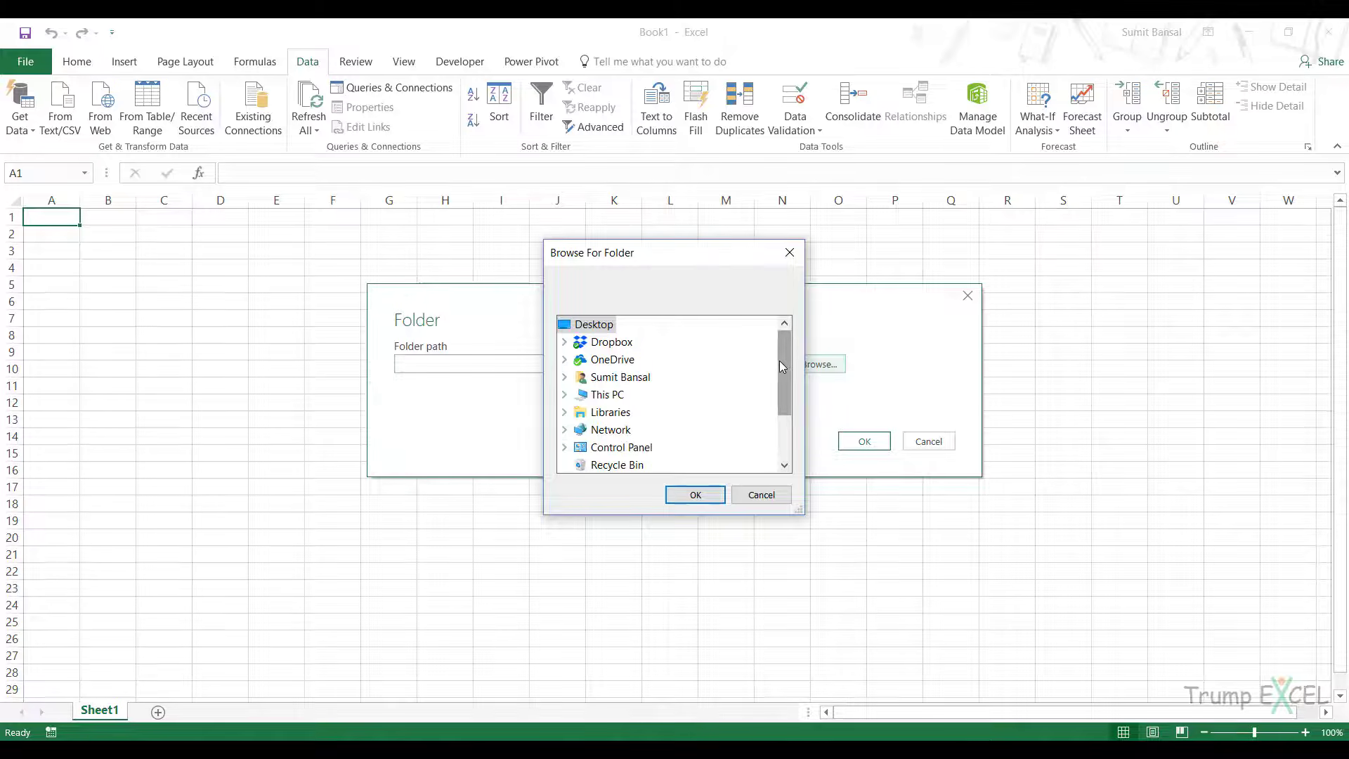
scroll(778, 360, down, 2)
click(613, 413)
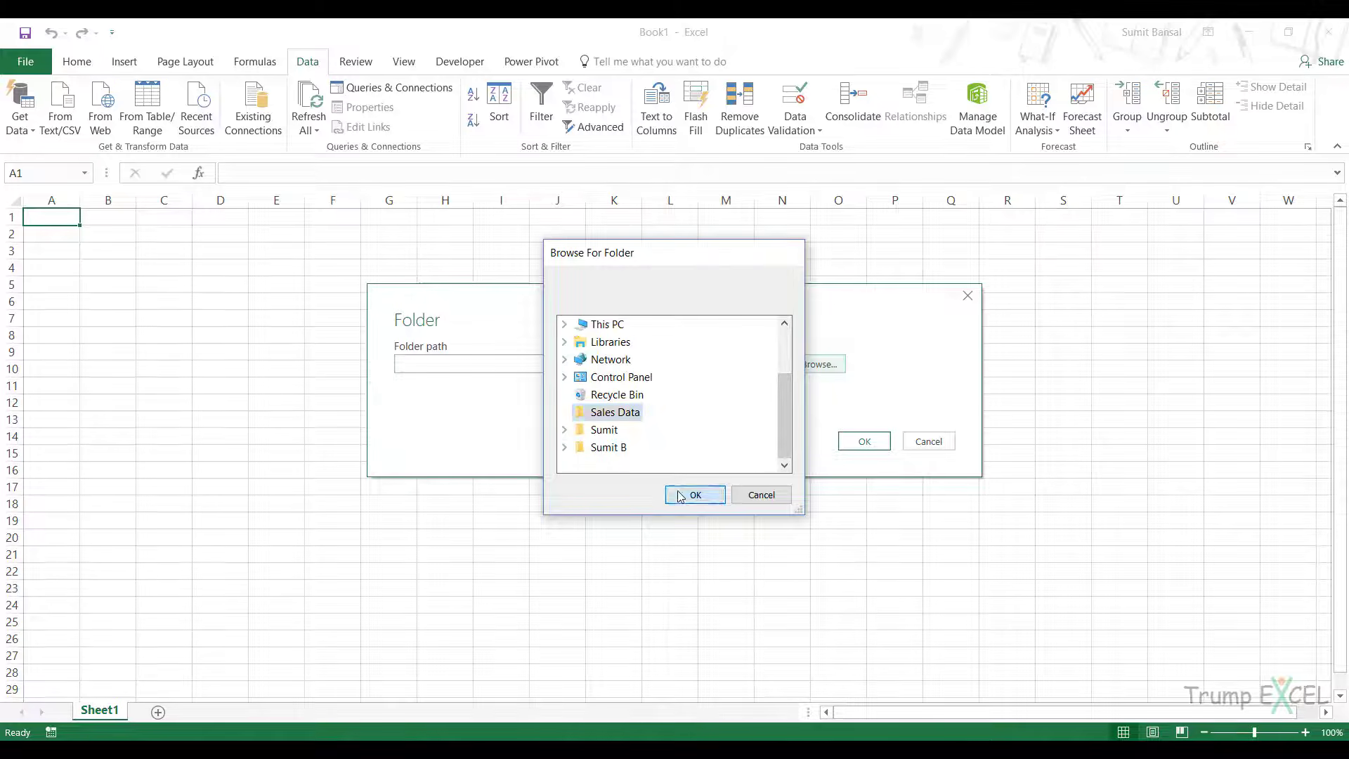
click(695, 495)
click(861, 442)
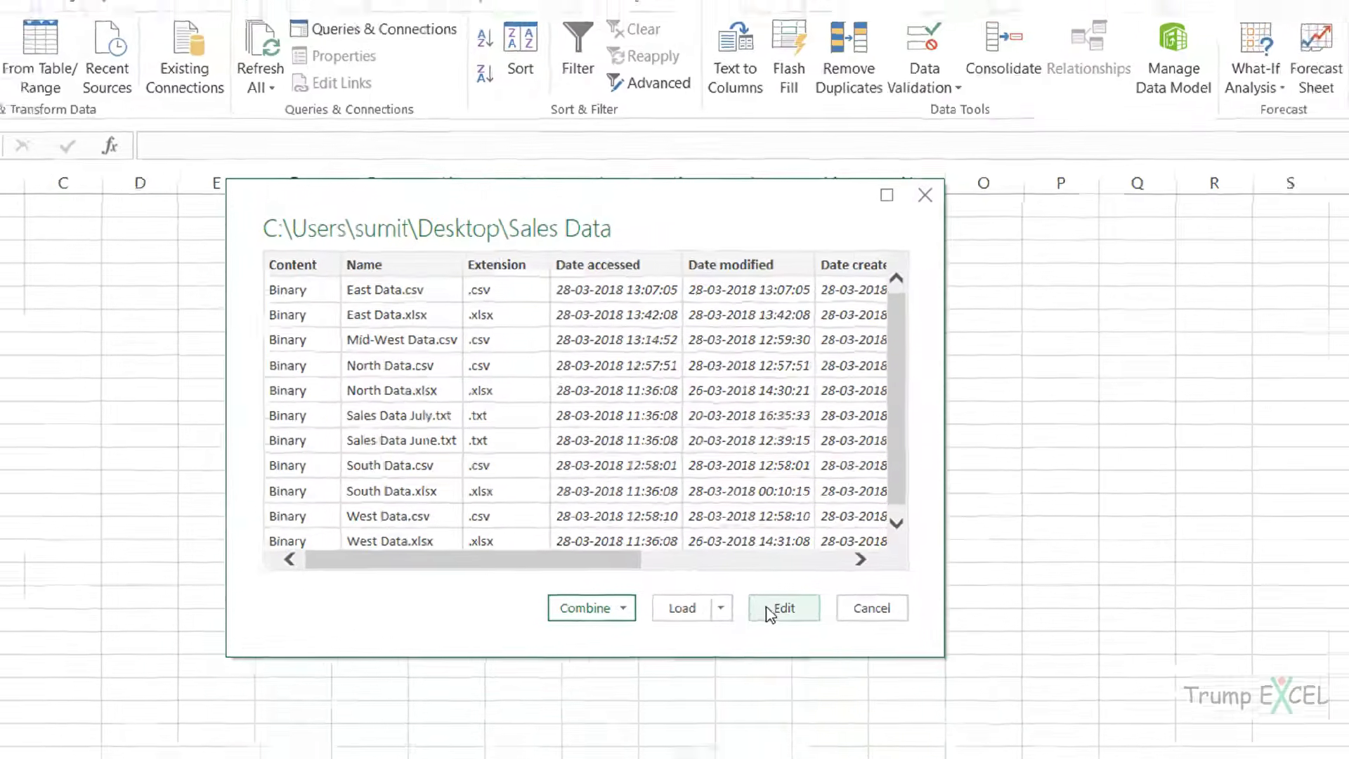
click(839, 665)
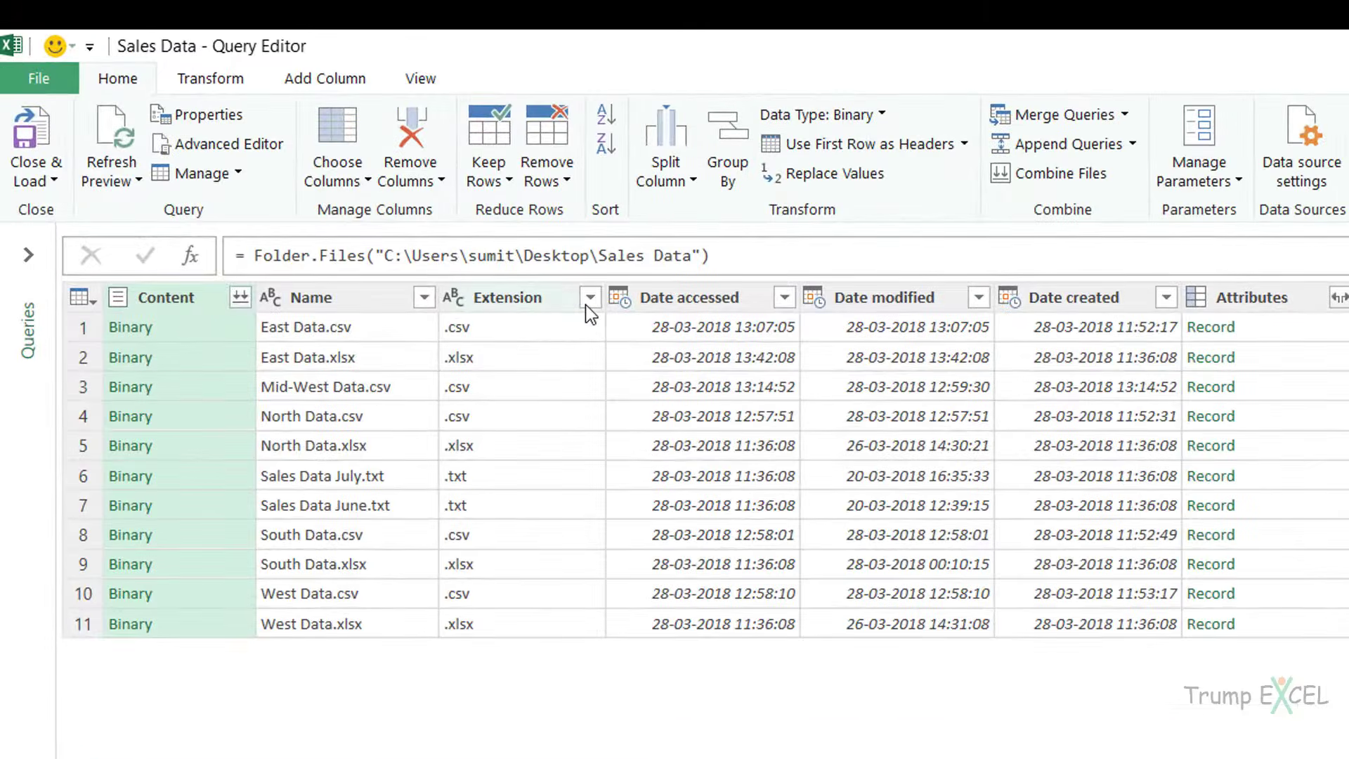
Filter the Extension column to rows that begin with ".xls".
click(585, 305)
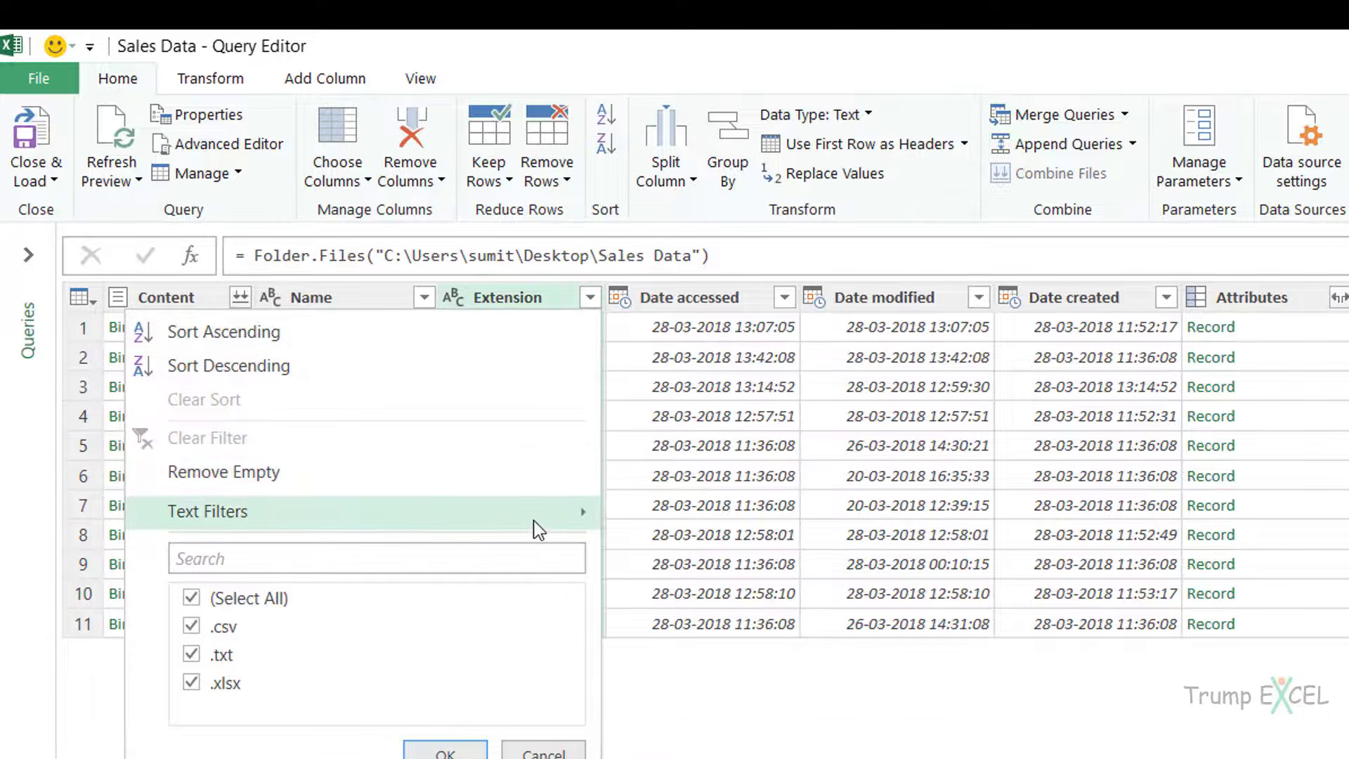
mouse_move(532, 517)
click(693, 591)
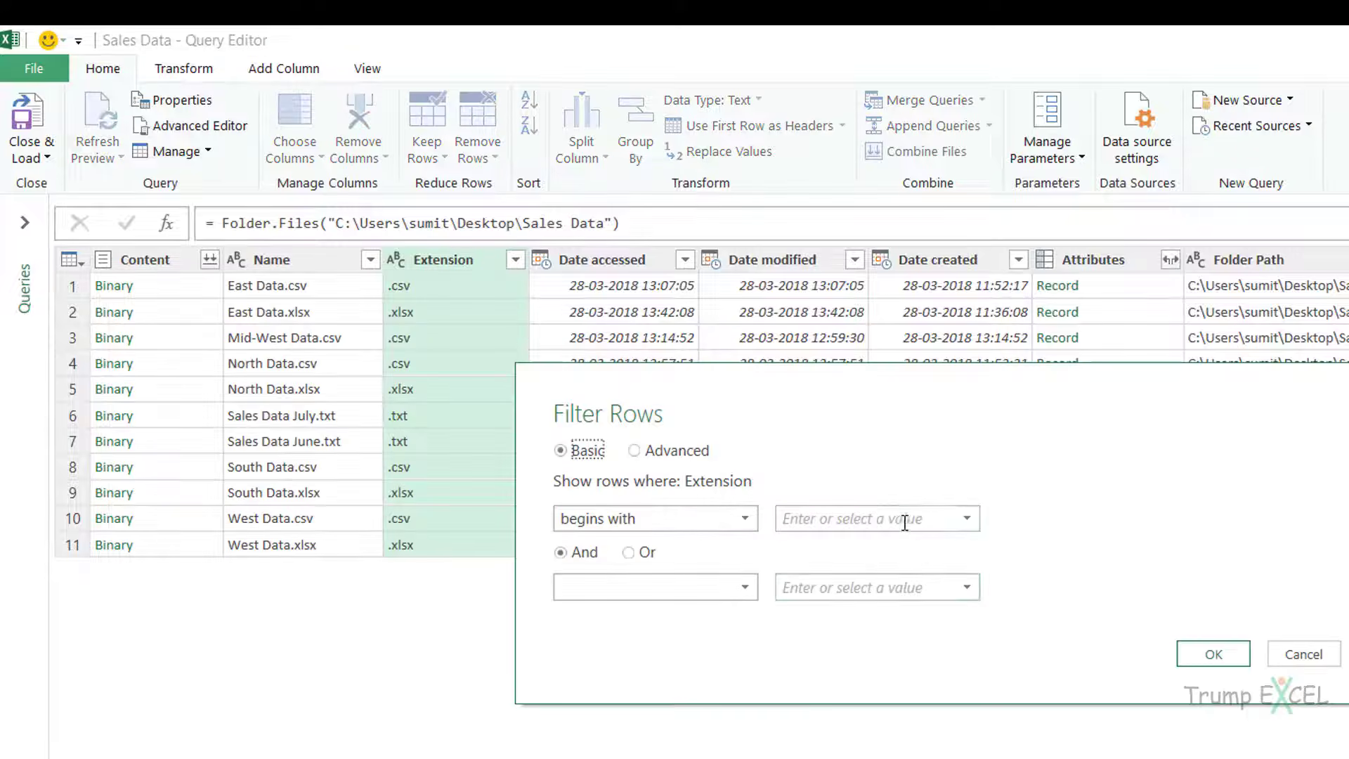
click(904, 523)
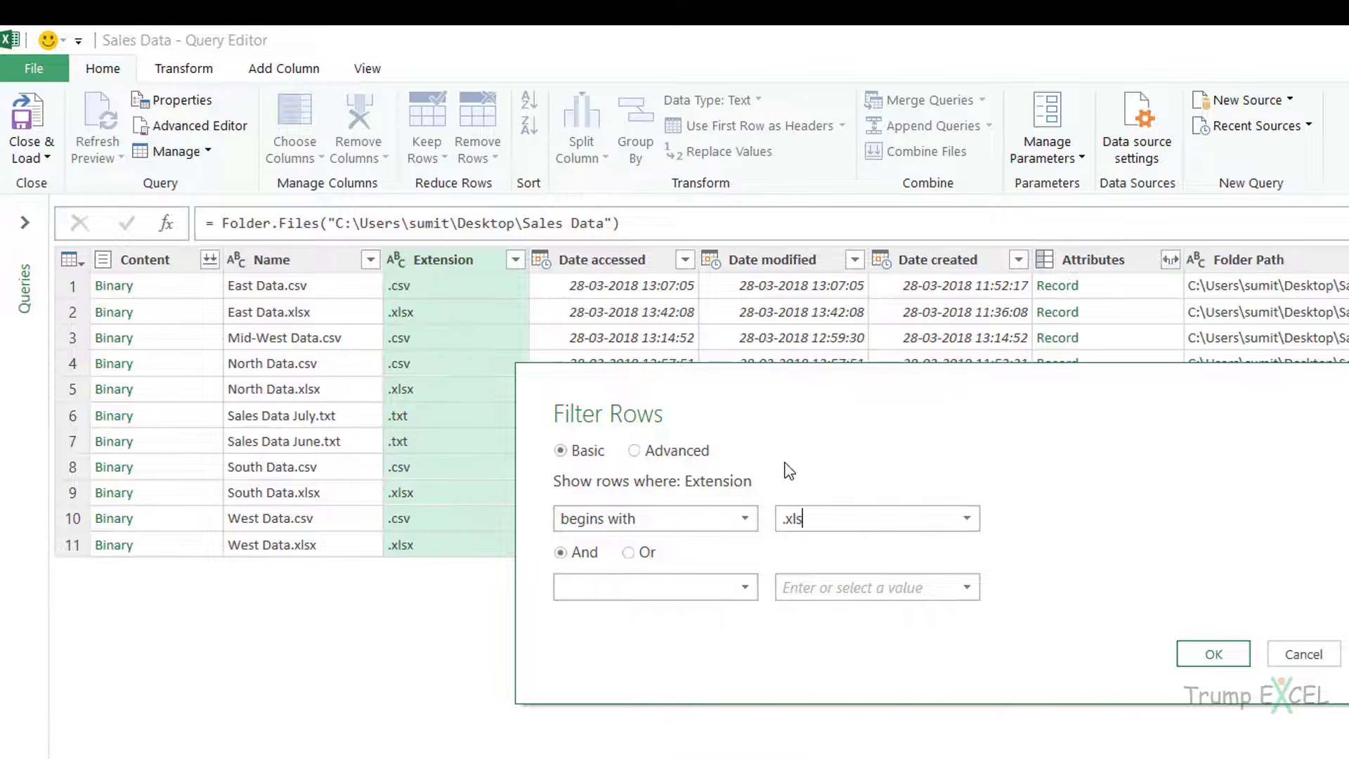
click(1198, 659)
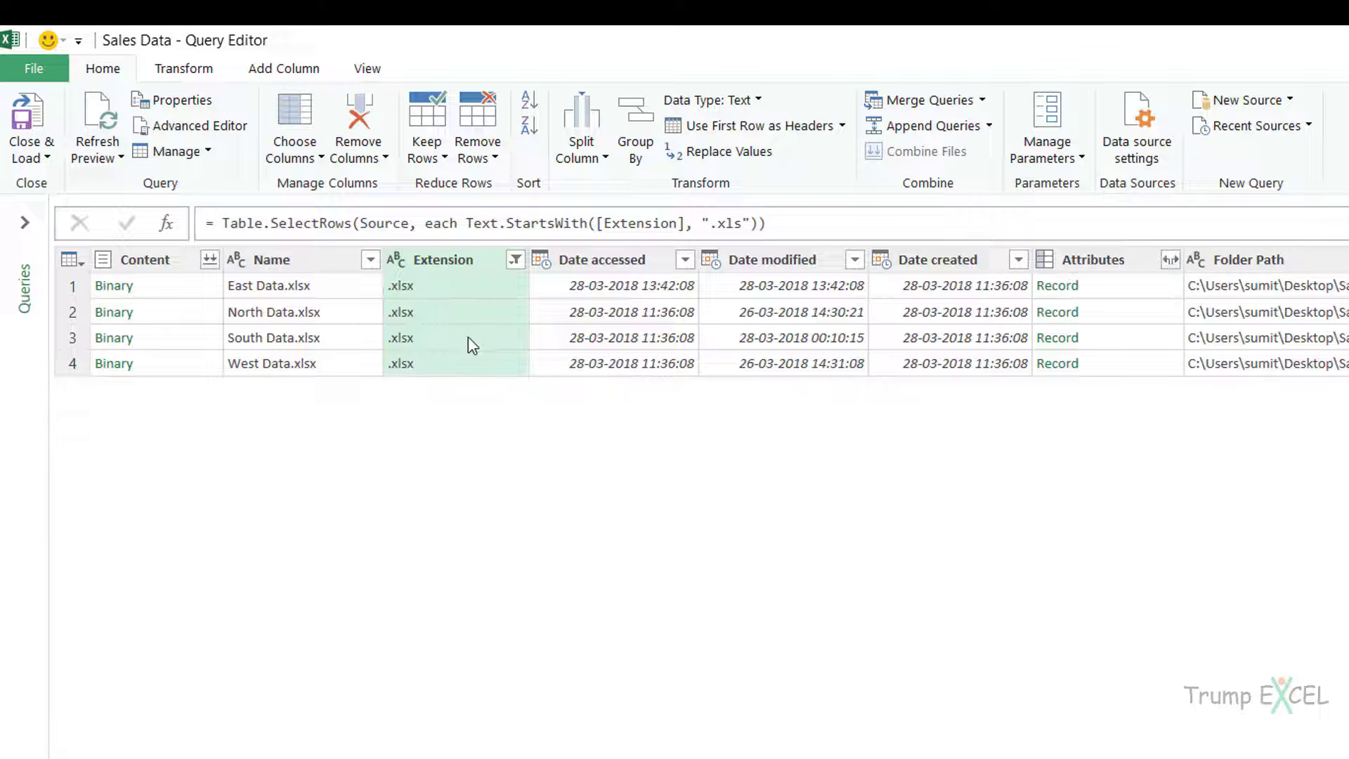
Try to combine the files of the Content column, using East_Data from the first file as the object to extract.
click(181, 292)
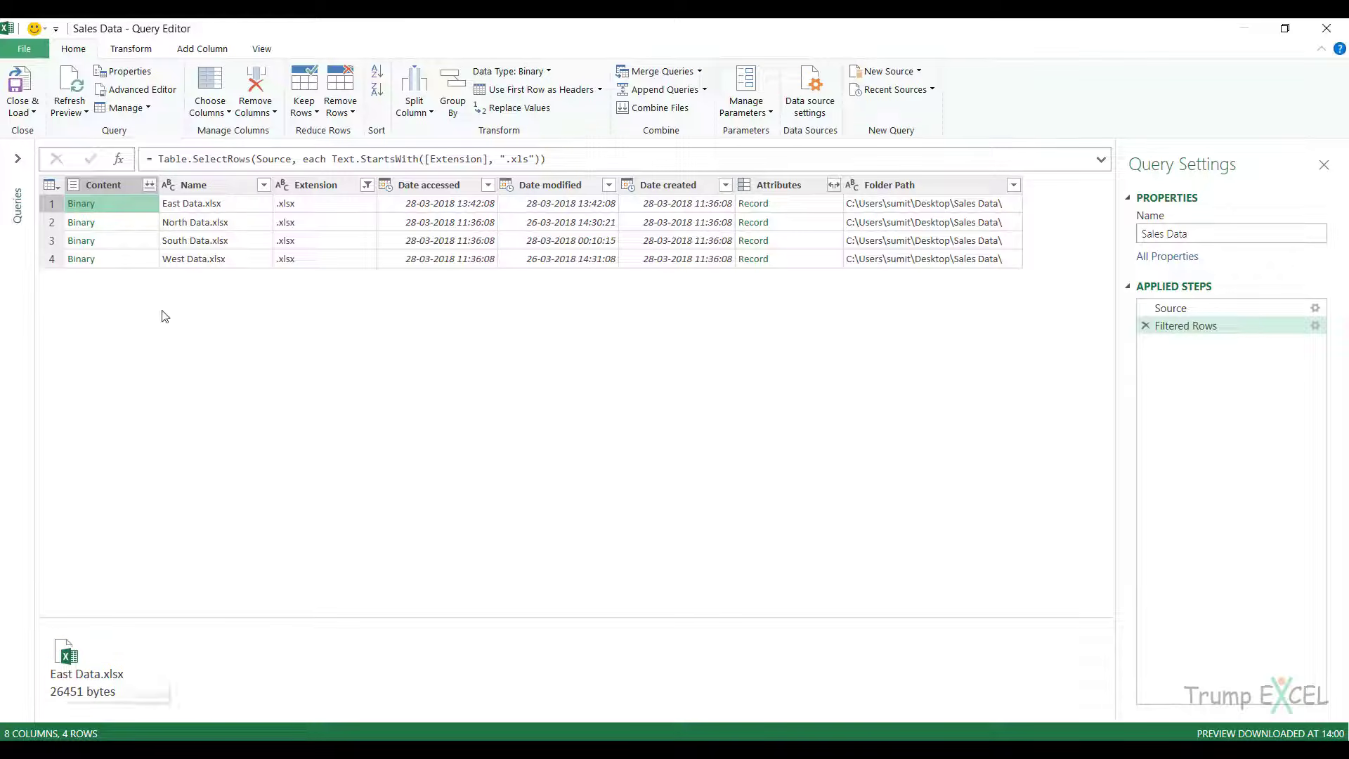
click(181, 225)
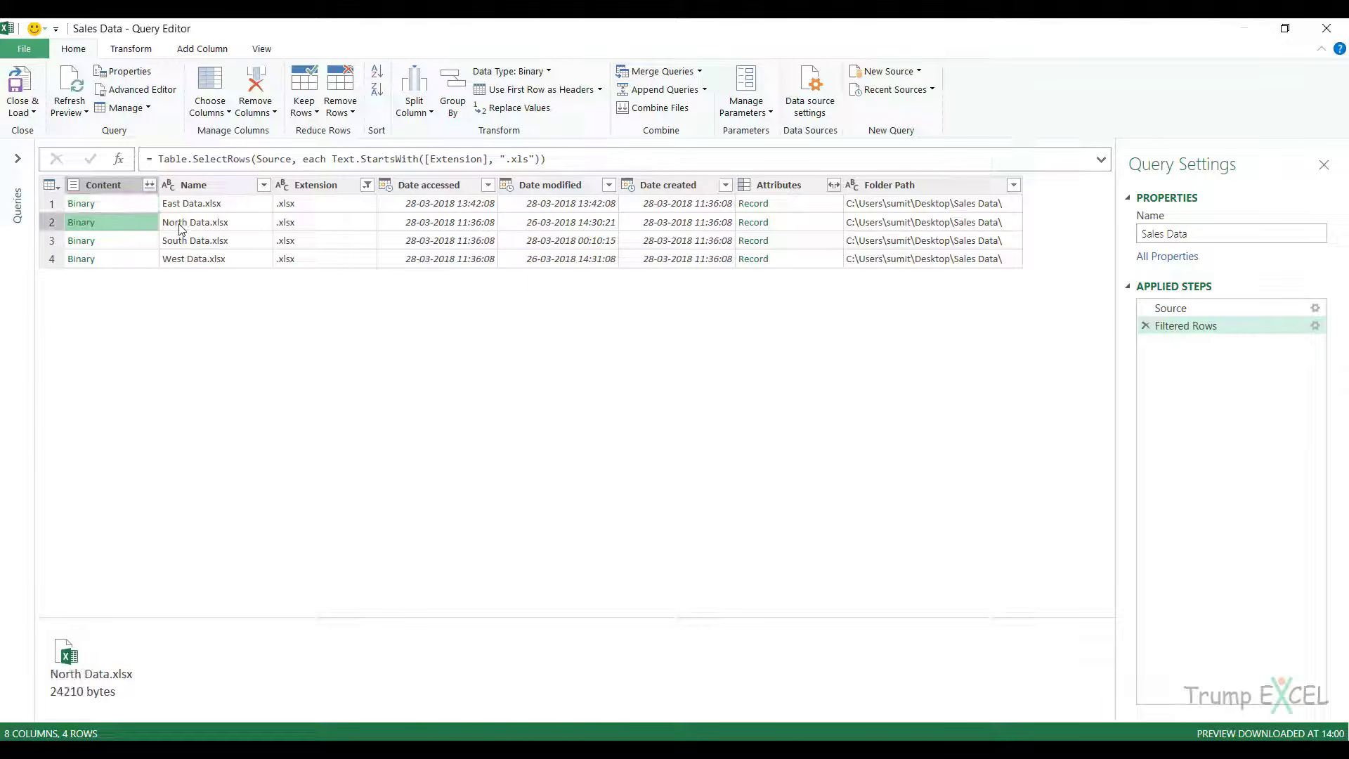
click(149, 186)
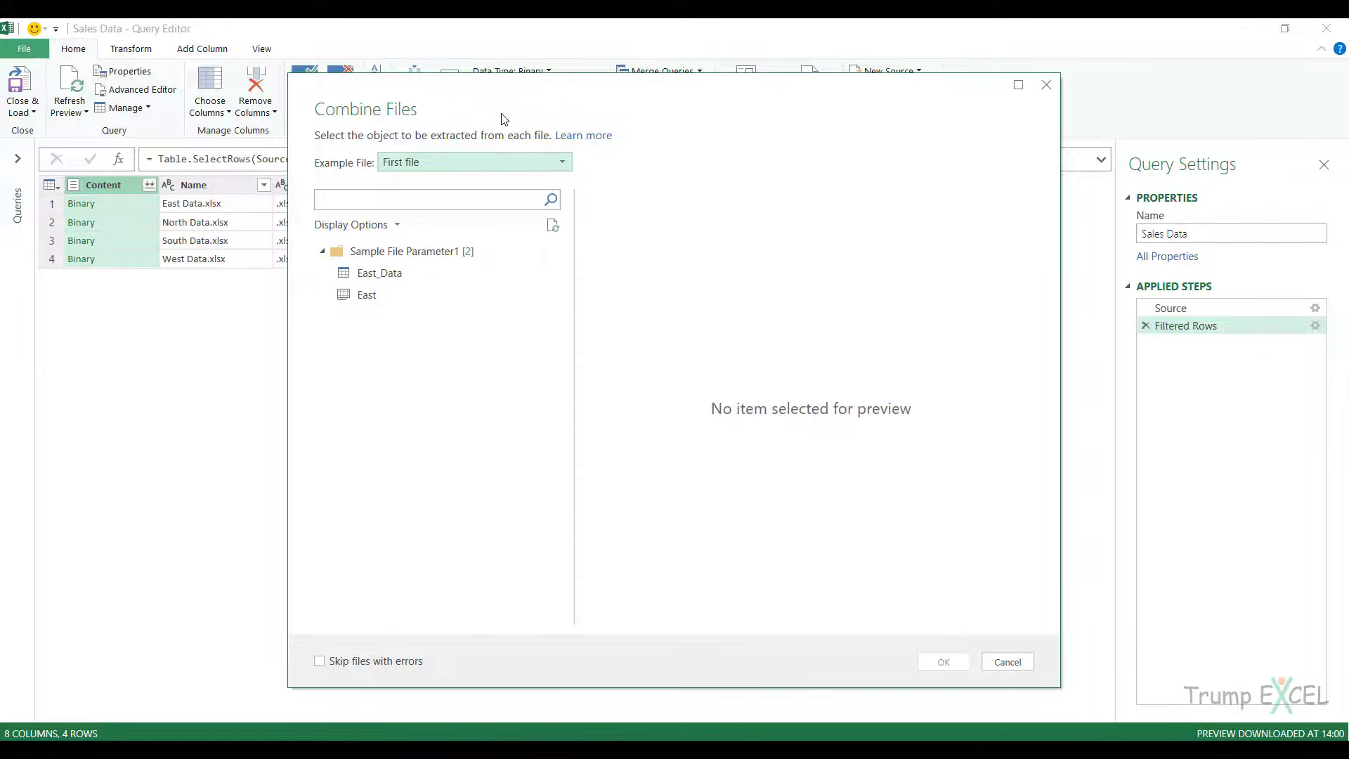
drag(504, 119, 408, 108)
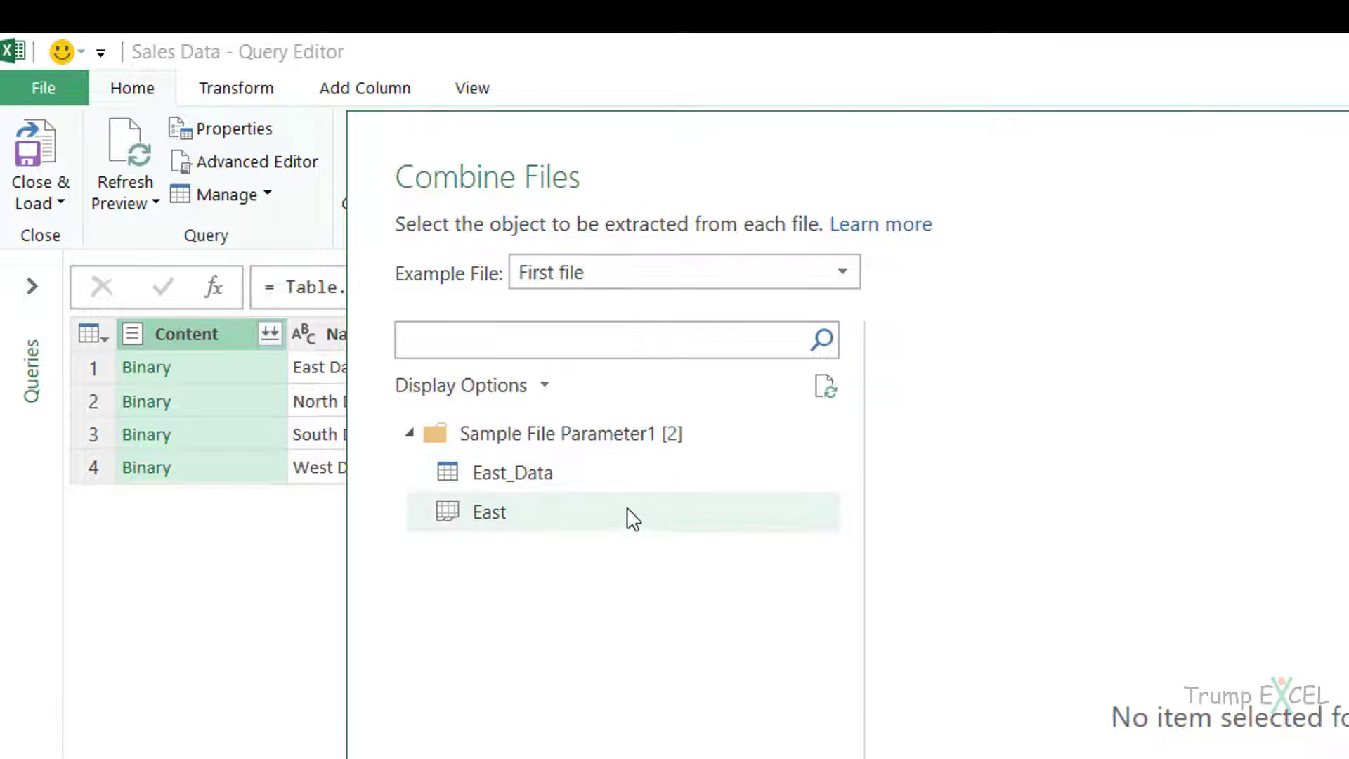
click(586, 484)
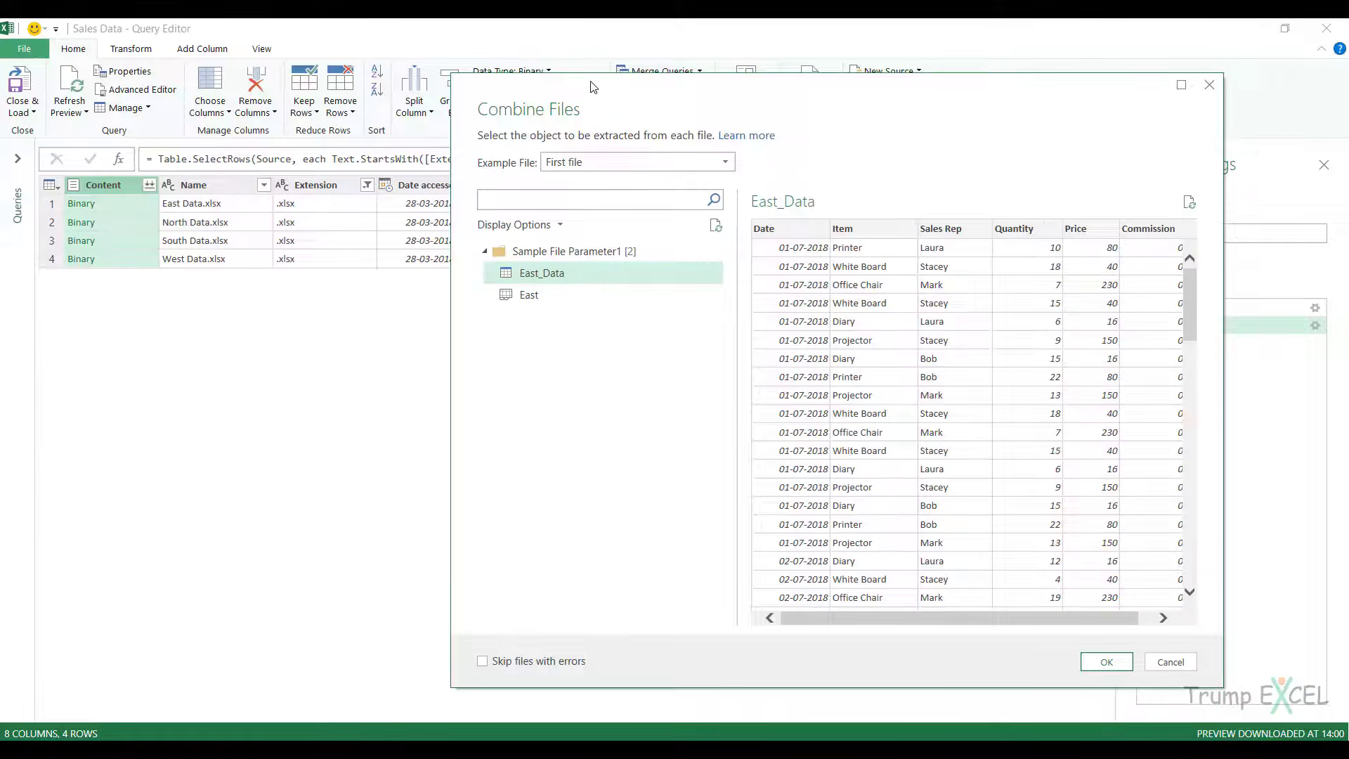
drag(590, 87, 538, 61)
click(969, 628)
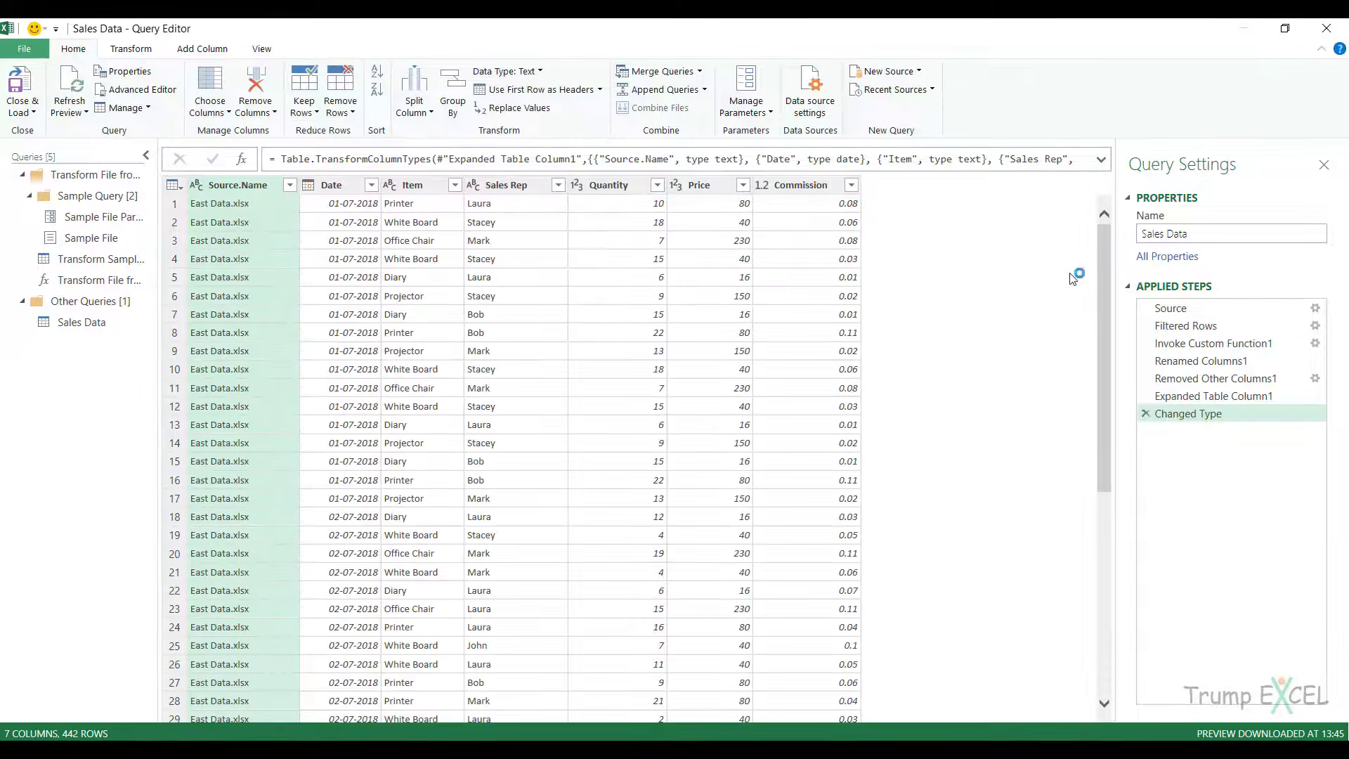
Examine the last row of the combined data and read the details of its error.
drag(1102, 256, 1097, 753)
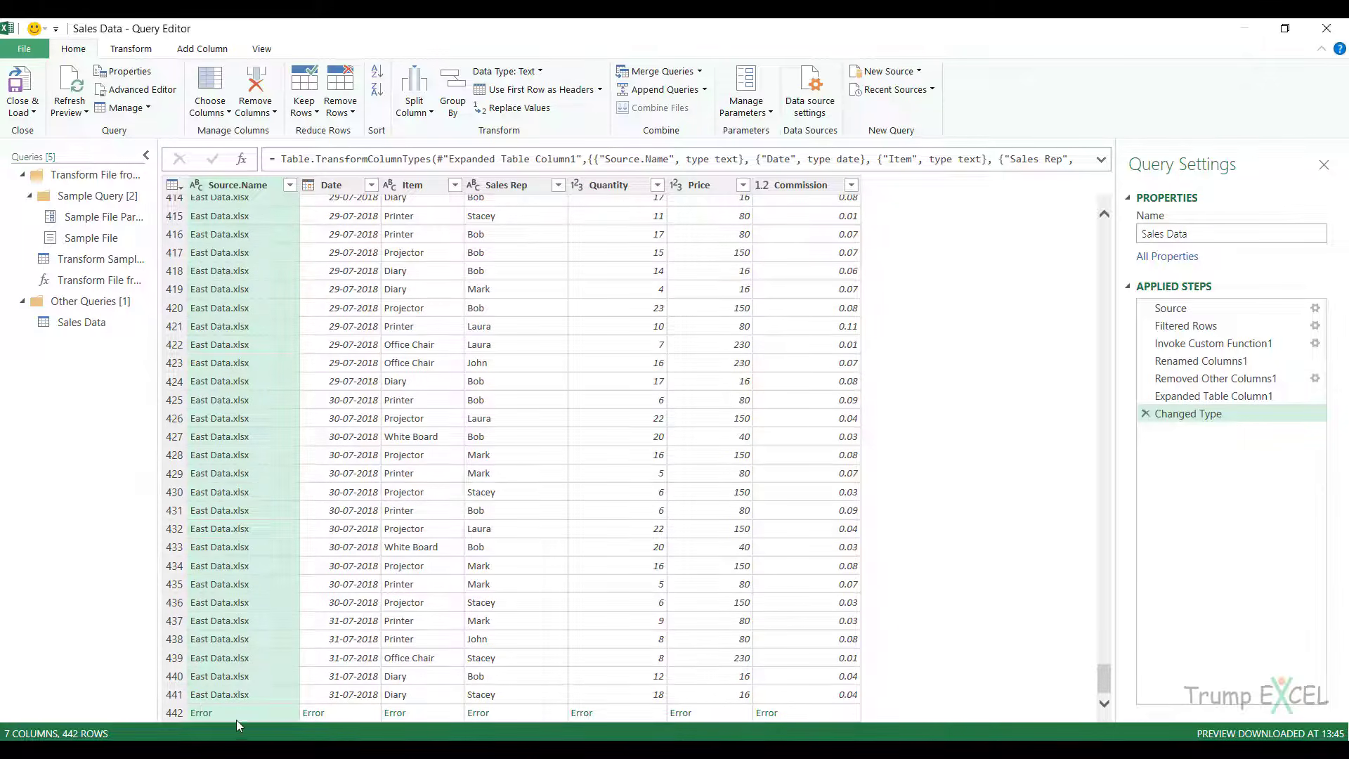
click(280, 714)
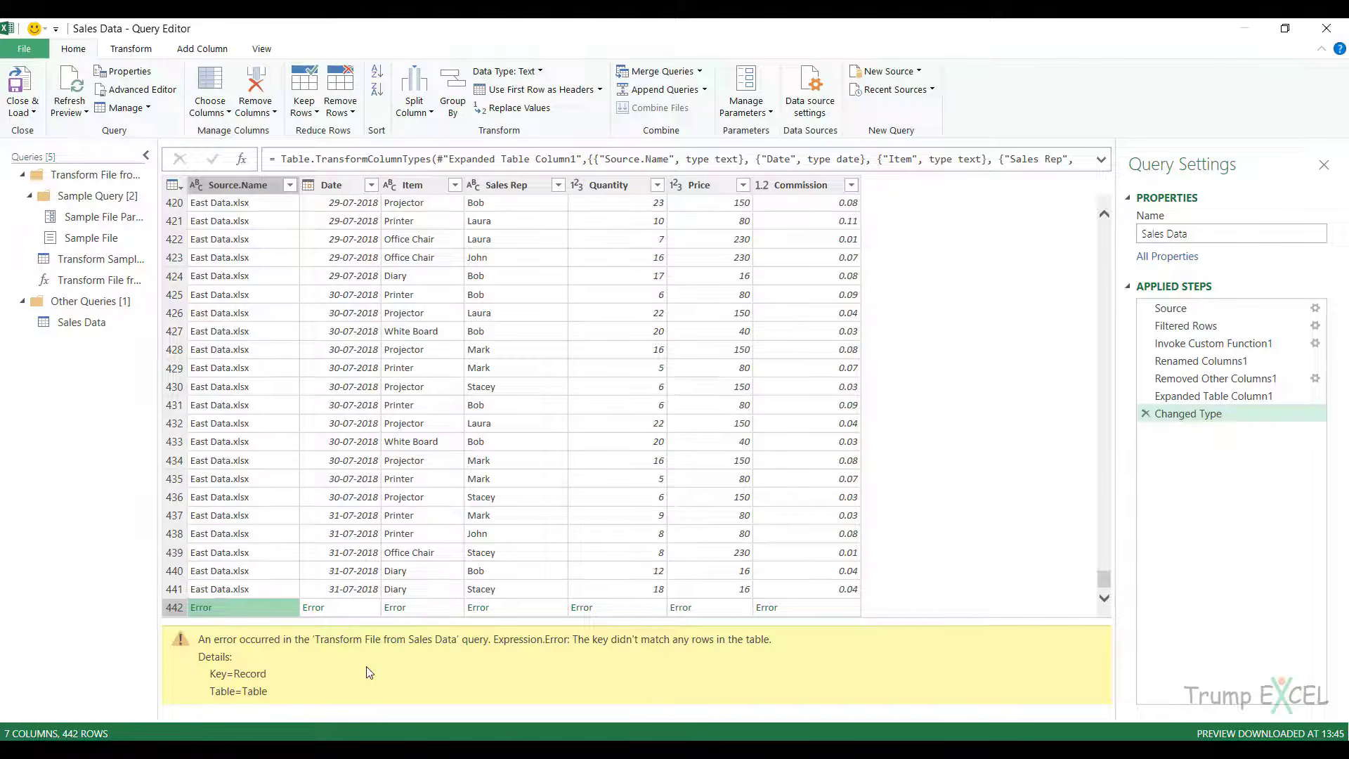
drag(211, 673, 235, 674)
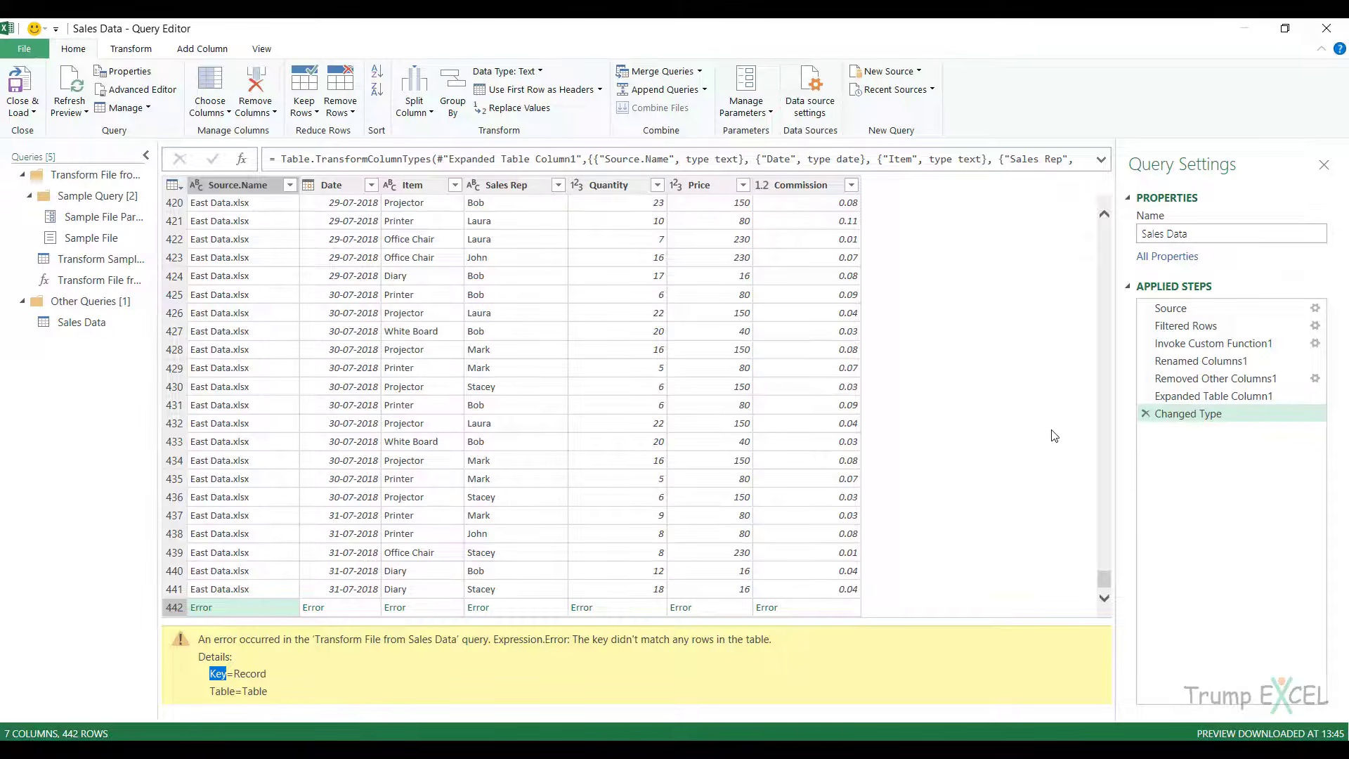
Delete the applied steps Changed Type, Expanded Table Column1, Removed Other Columns1, Renamed Columns1 and Invoke Custom Function1.
click(1145, 414)
click(1145, 396)
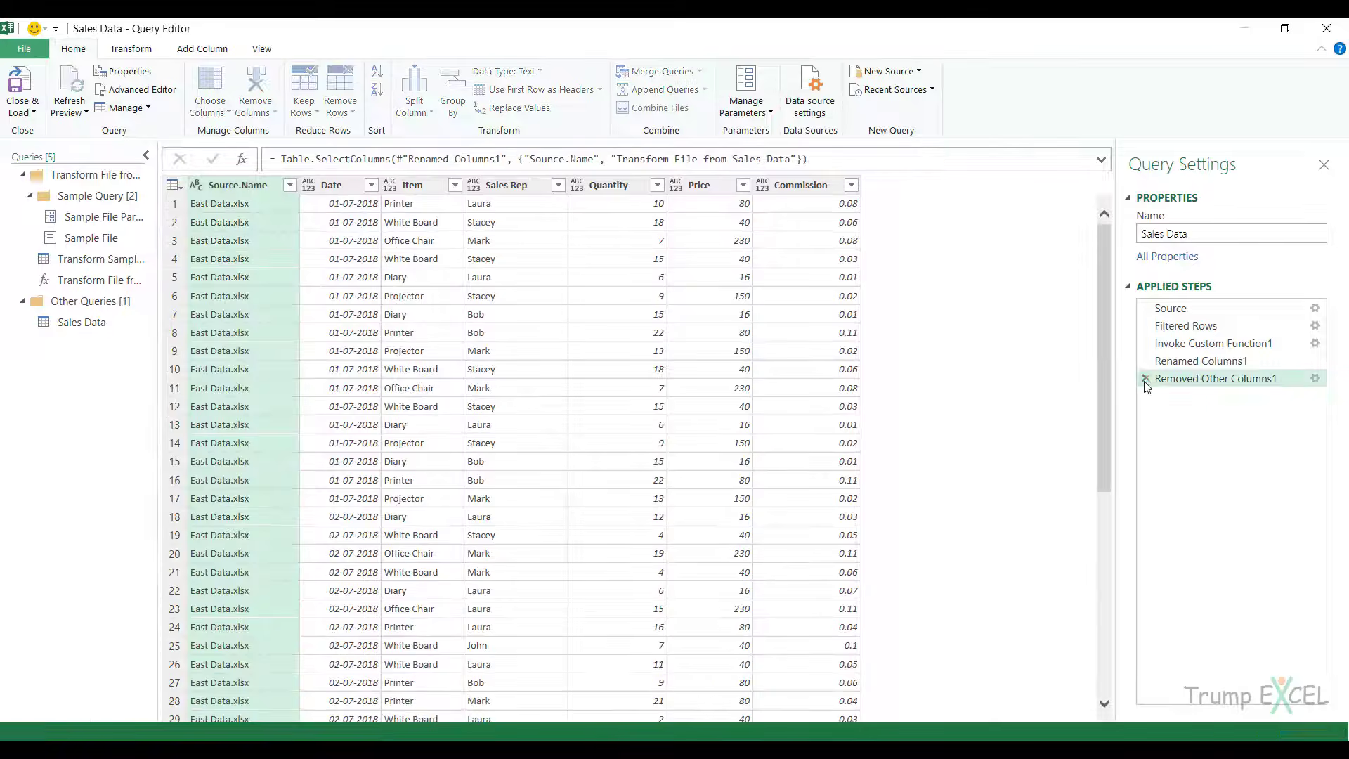
click(1146, 378)
click(1145, 360)
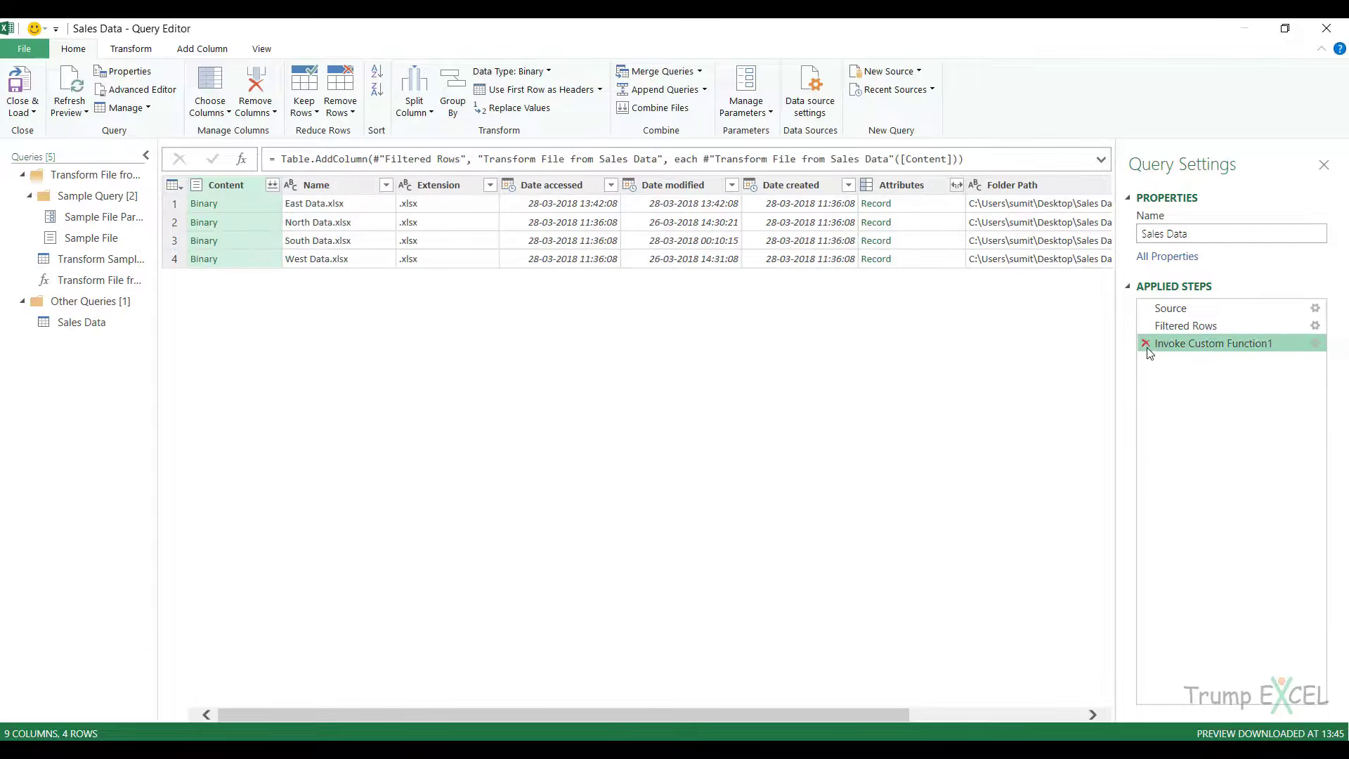
click(1145, 343)
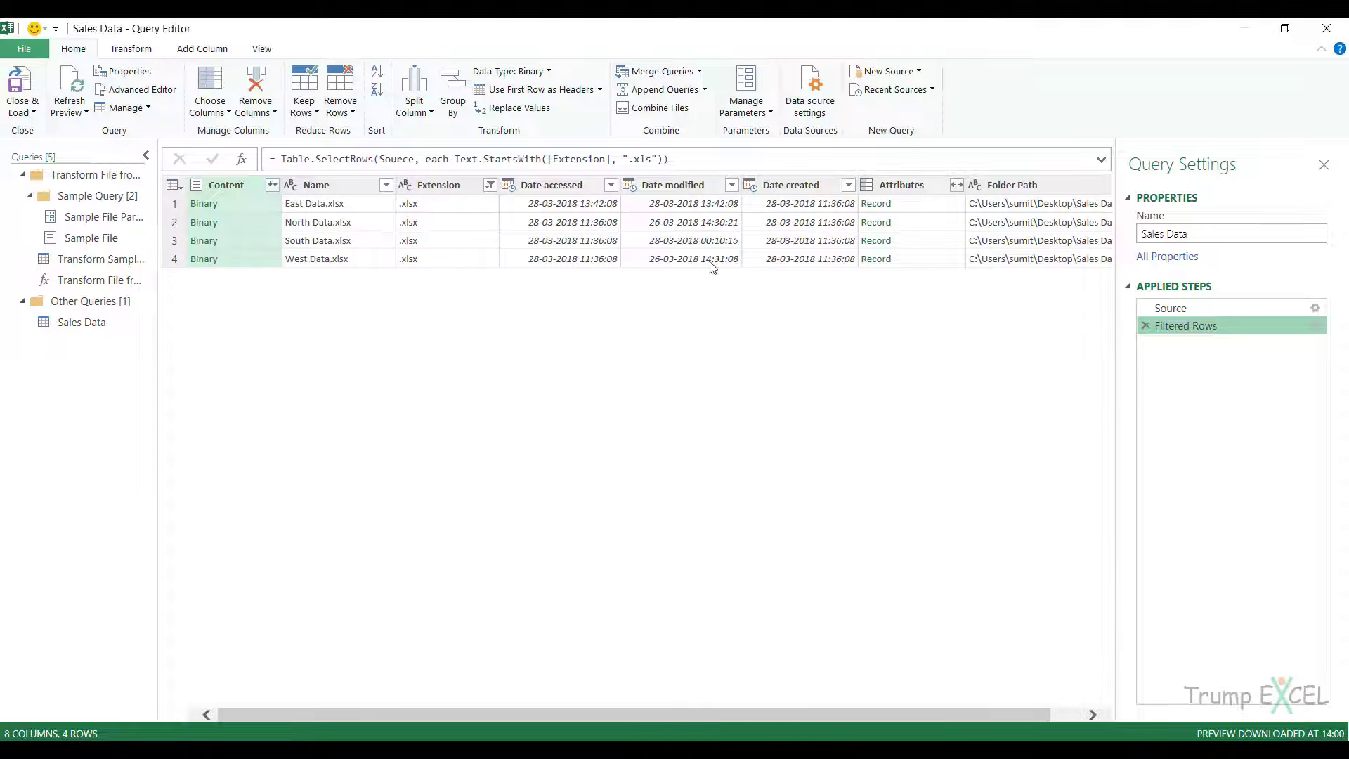
Collapse the query list and remove all columns except Content and Name.
click(148, 156)
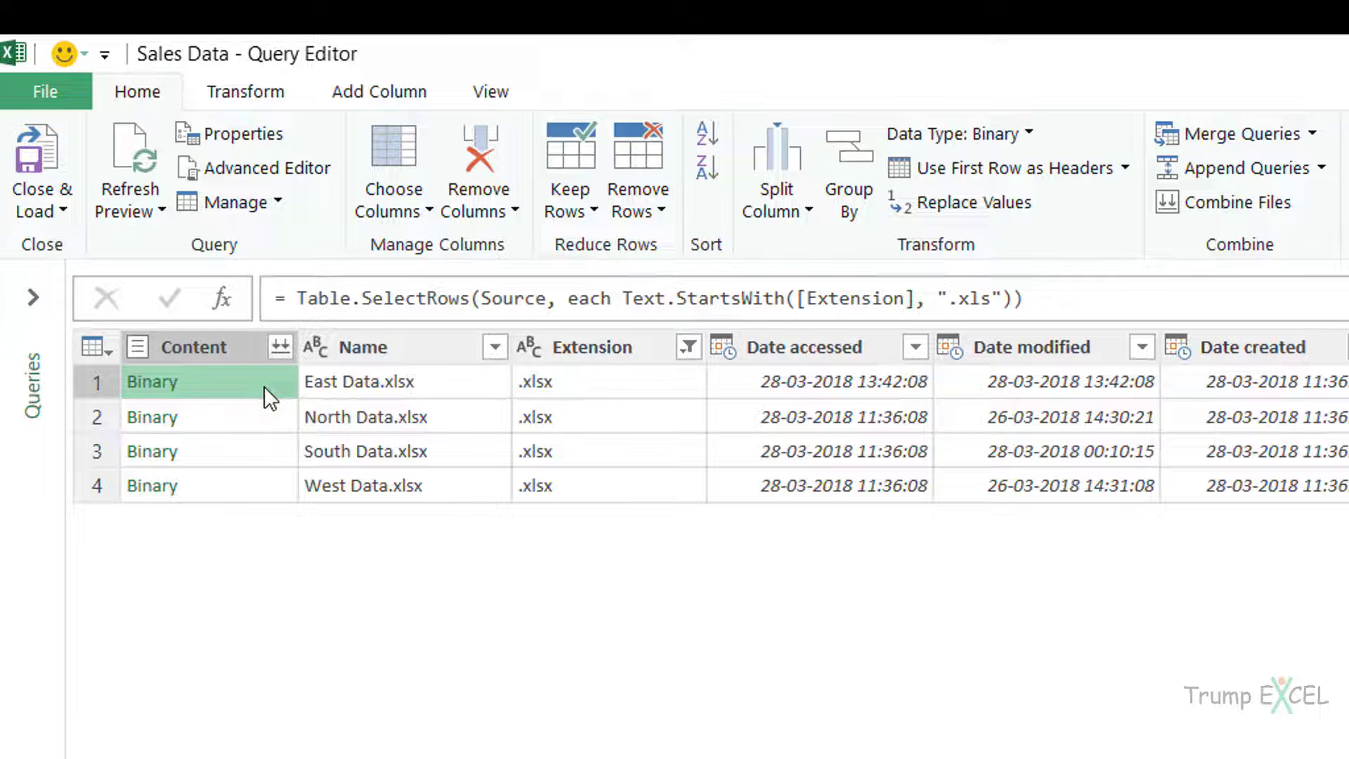
click(215, 346)
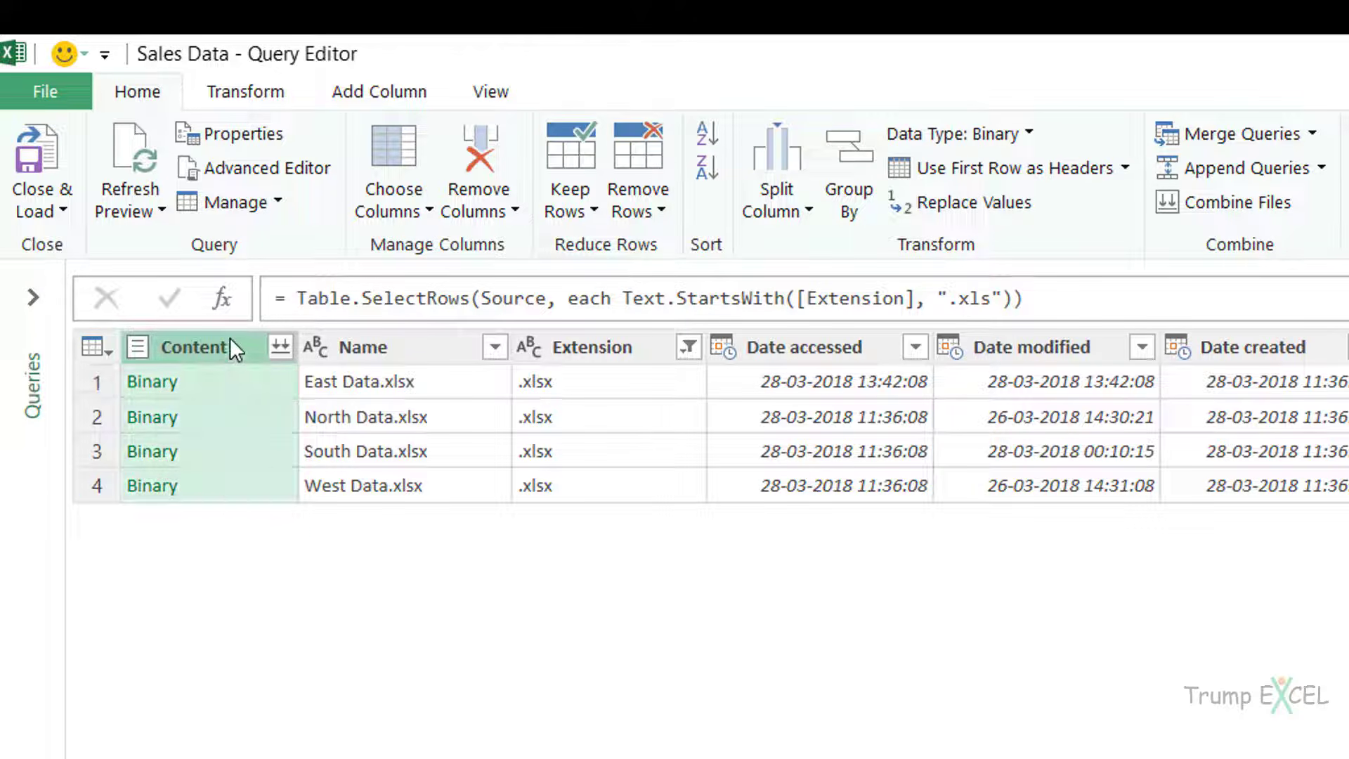
ctrl+click(380, 350)
right_click(384, 349)
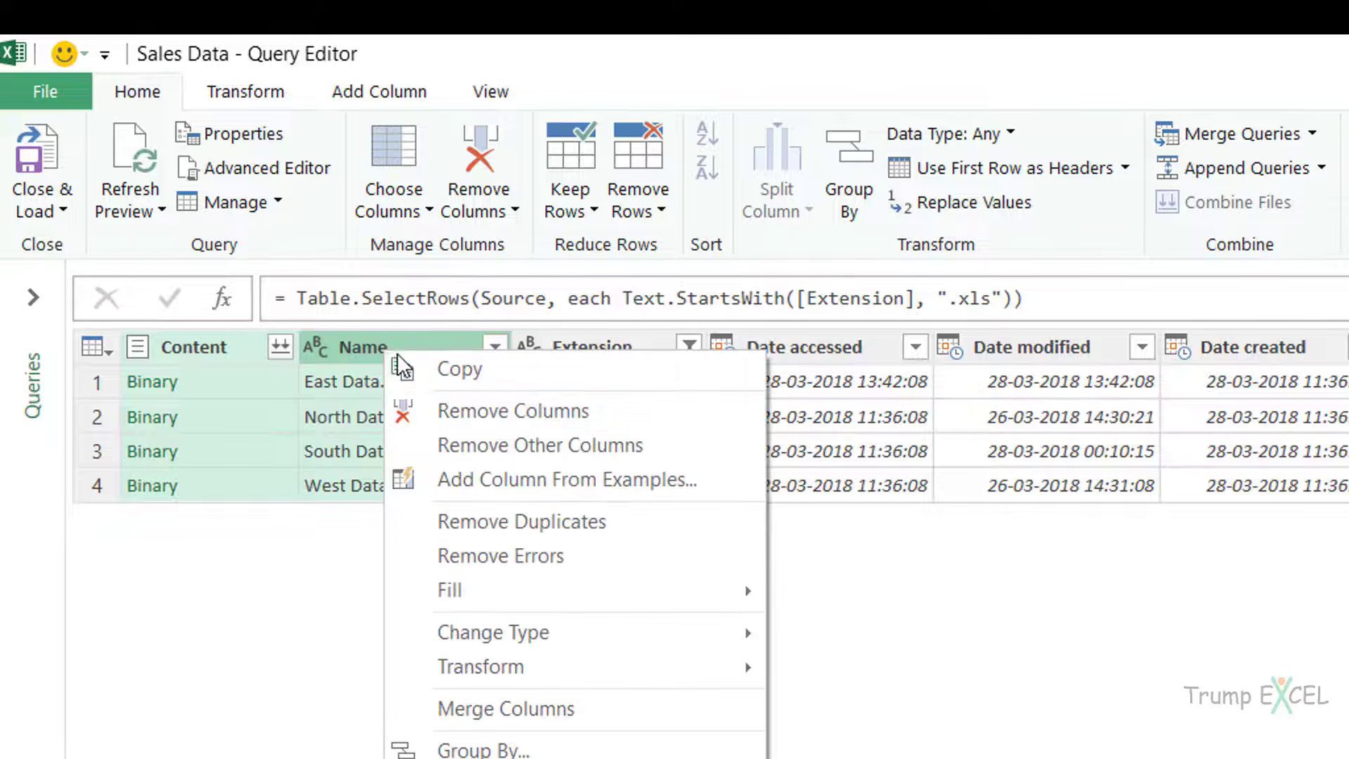
click(507, 446)
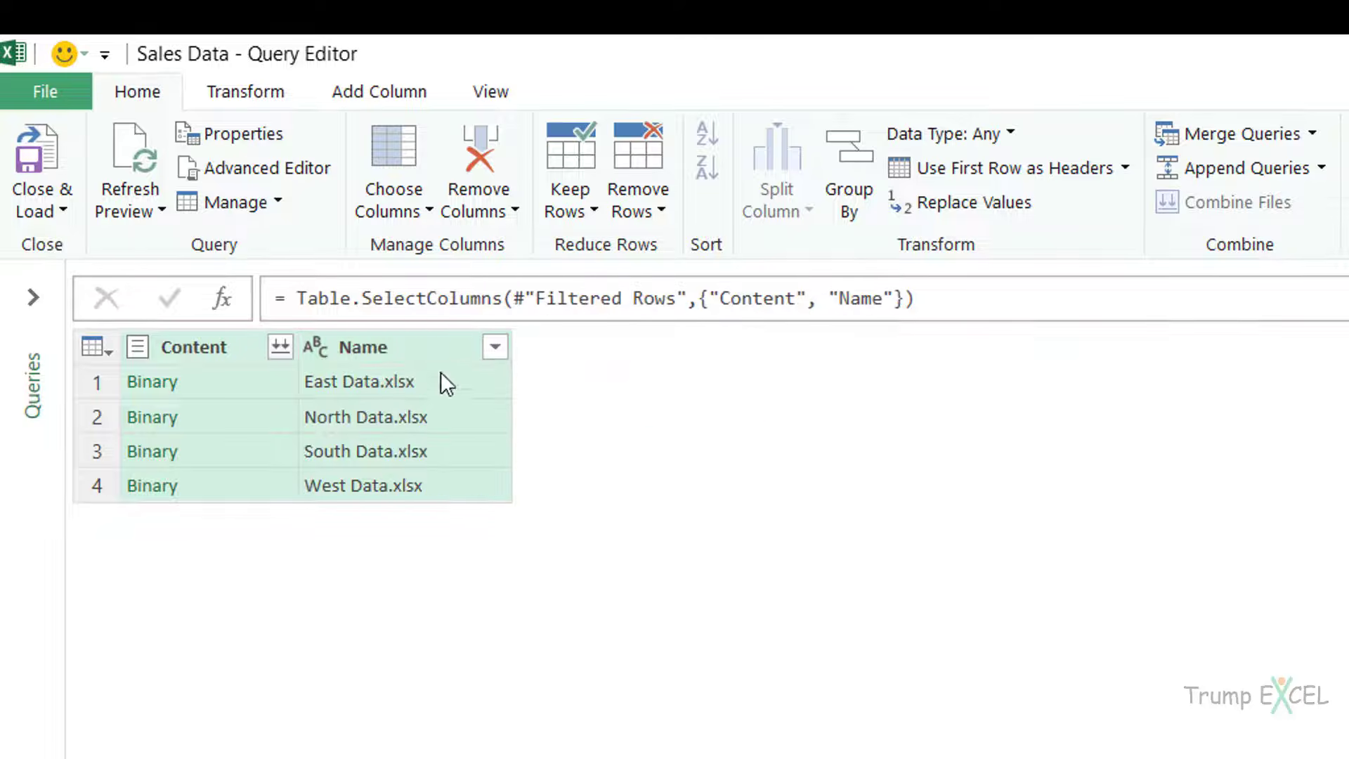
Add a custom column named Tables with the formula =Excel.Workbook([Content]).
click(393, 97)
click(160, 184)
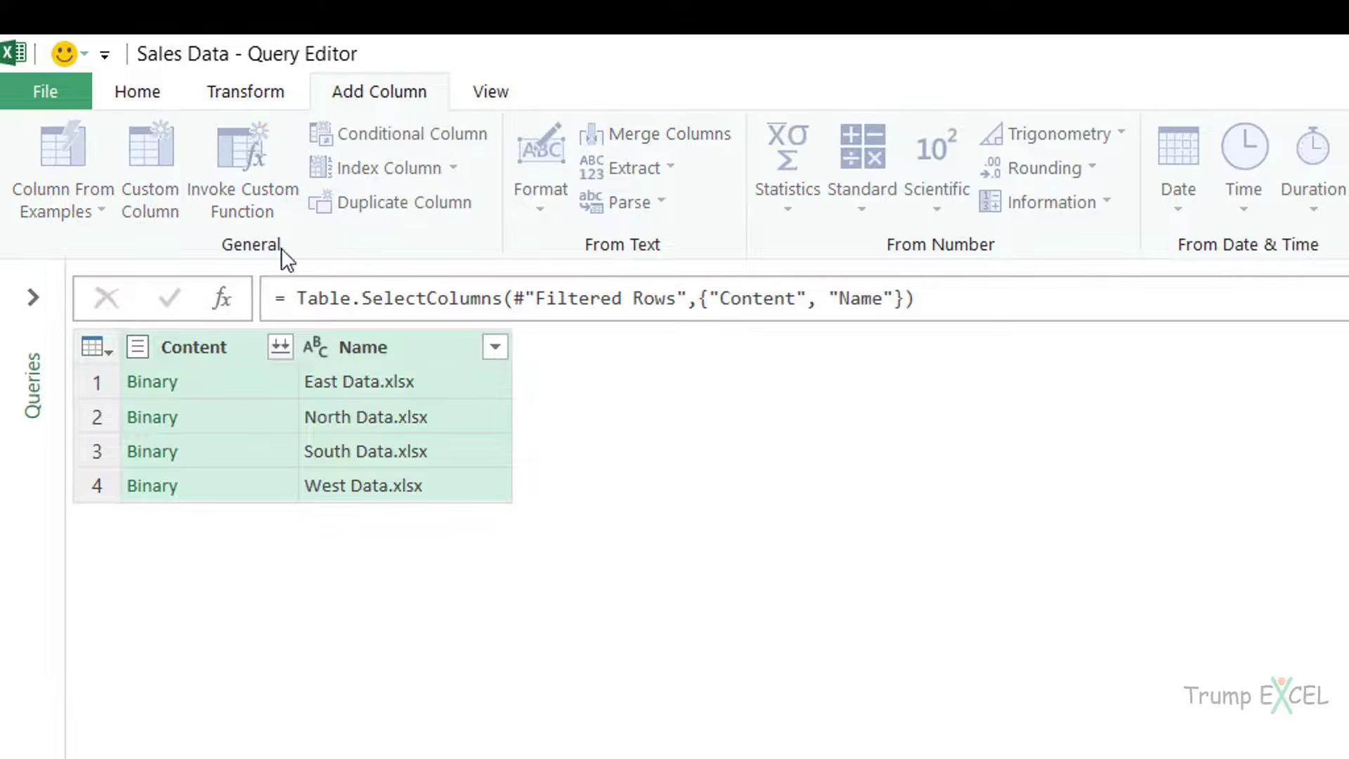
double_click(856, 523)
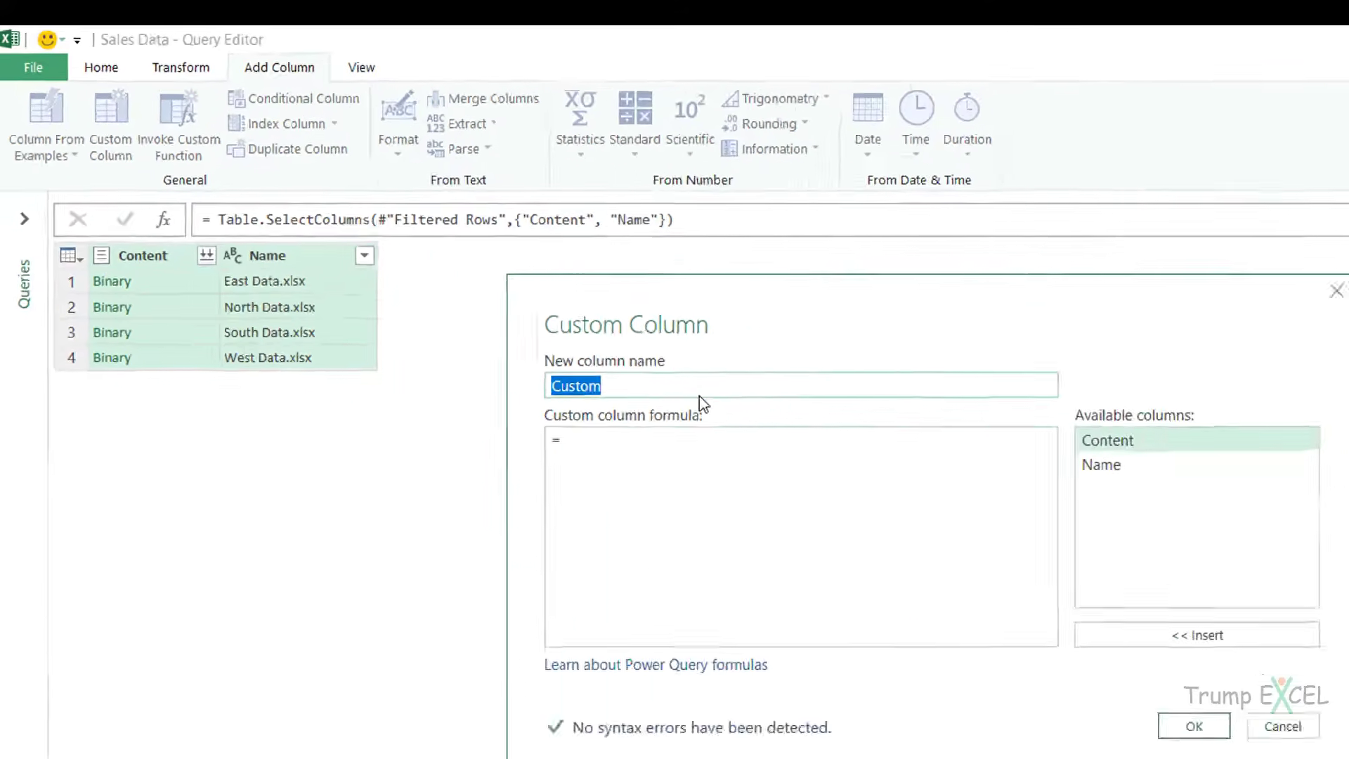
text(Tables)
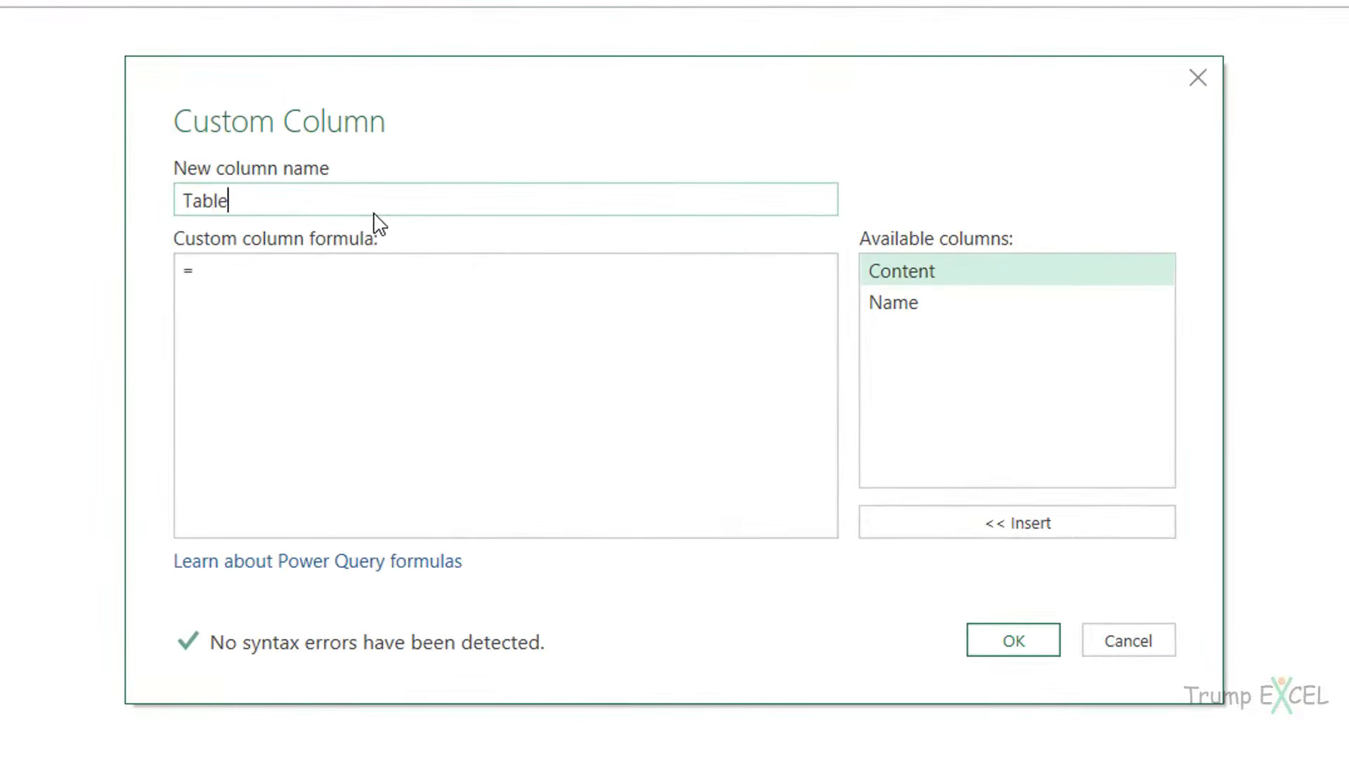
click(336, 280)
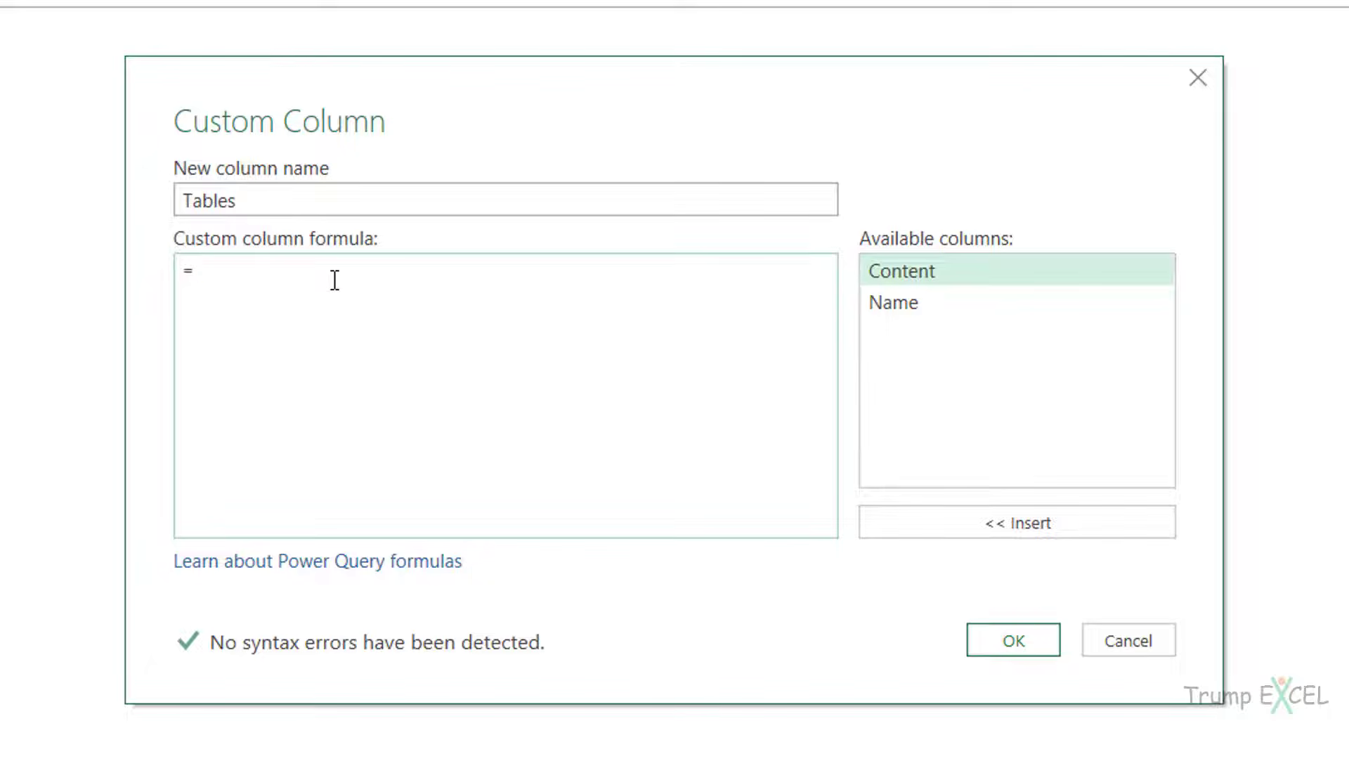
text(Excel.Workbook()
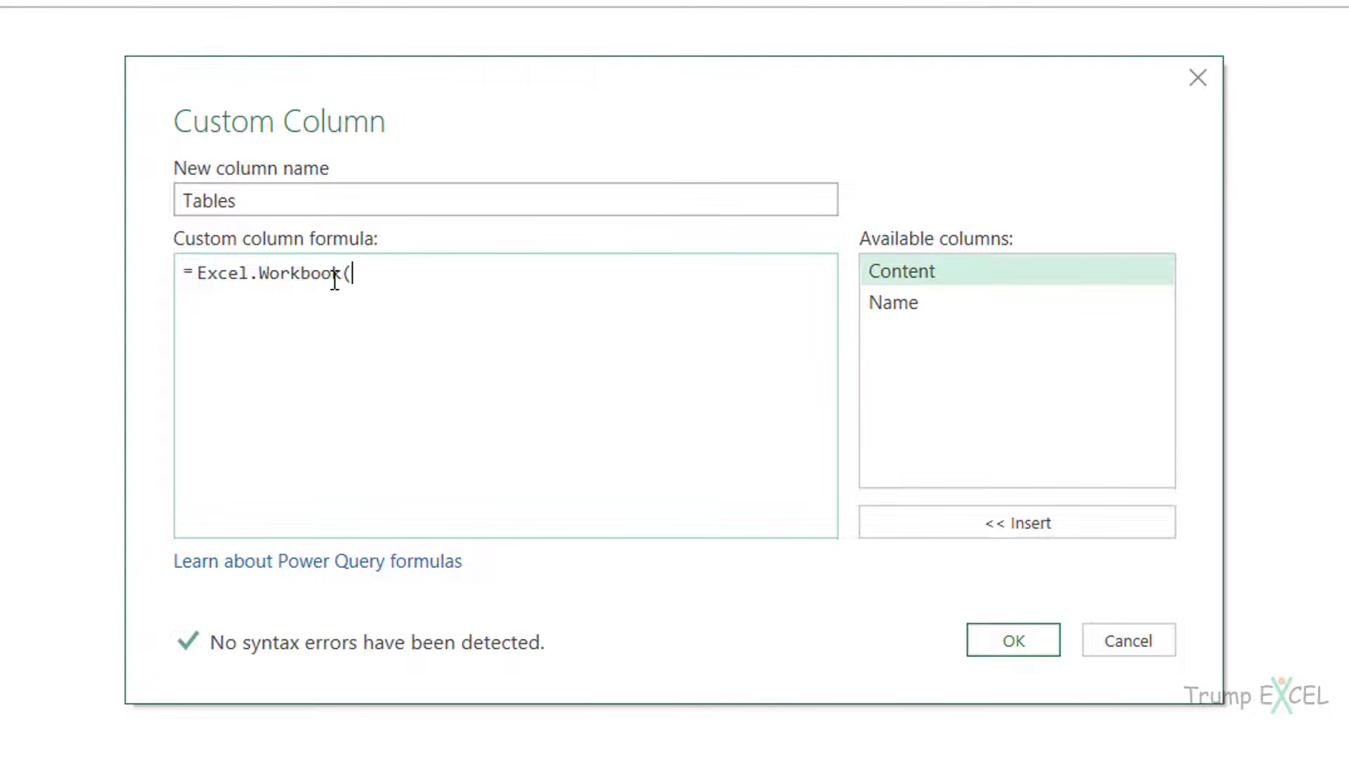
double_click(947, 280)
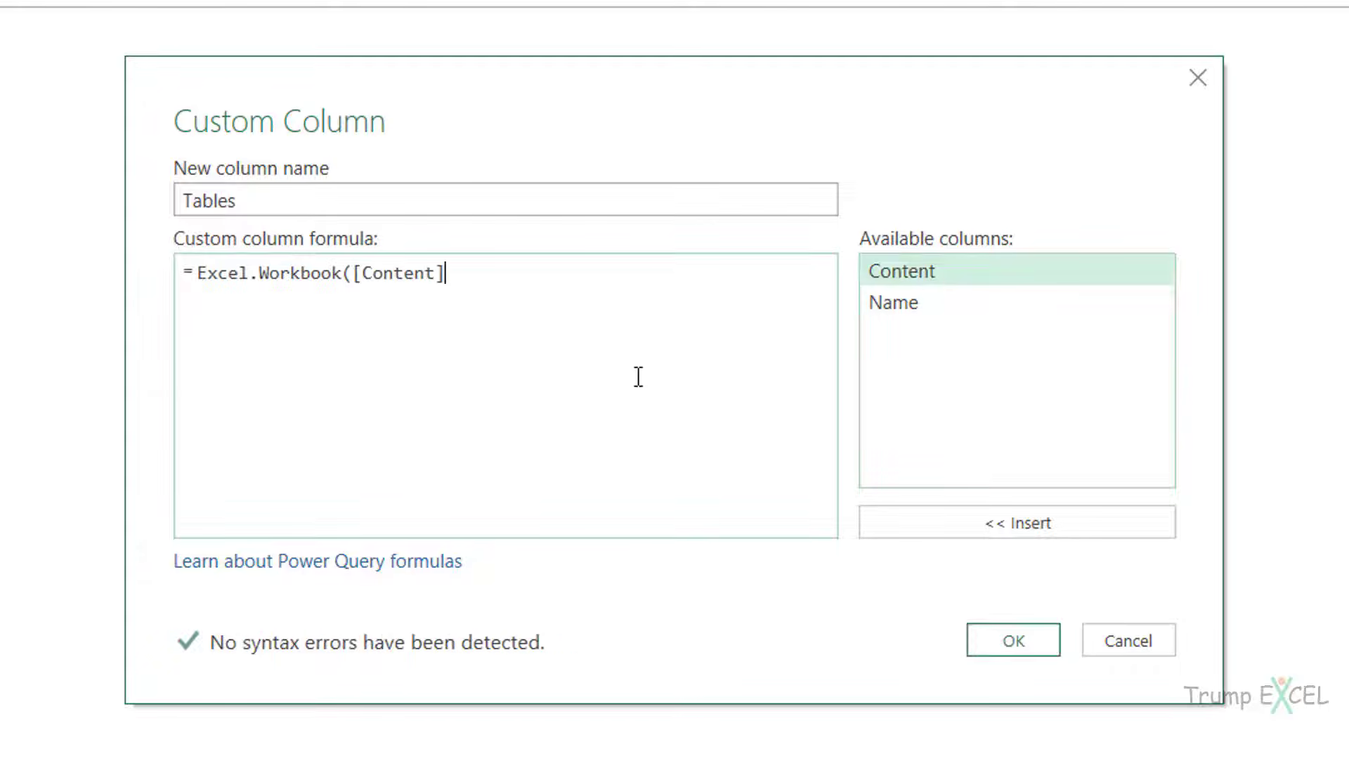
text())
click(1014, 648)
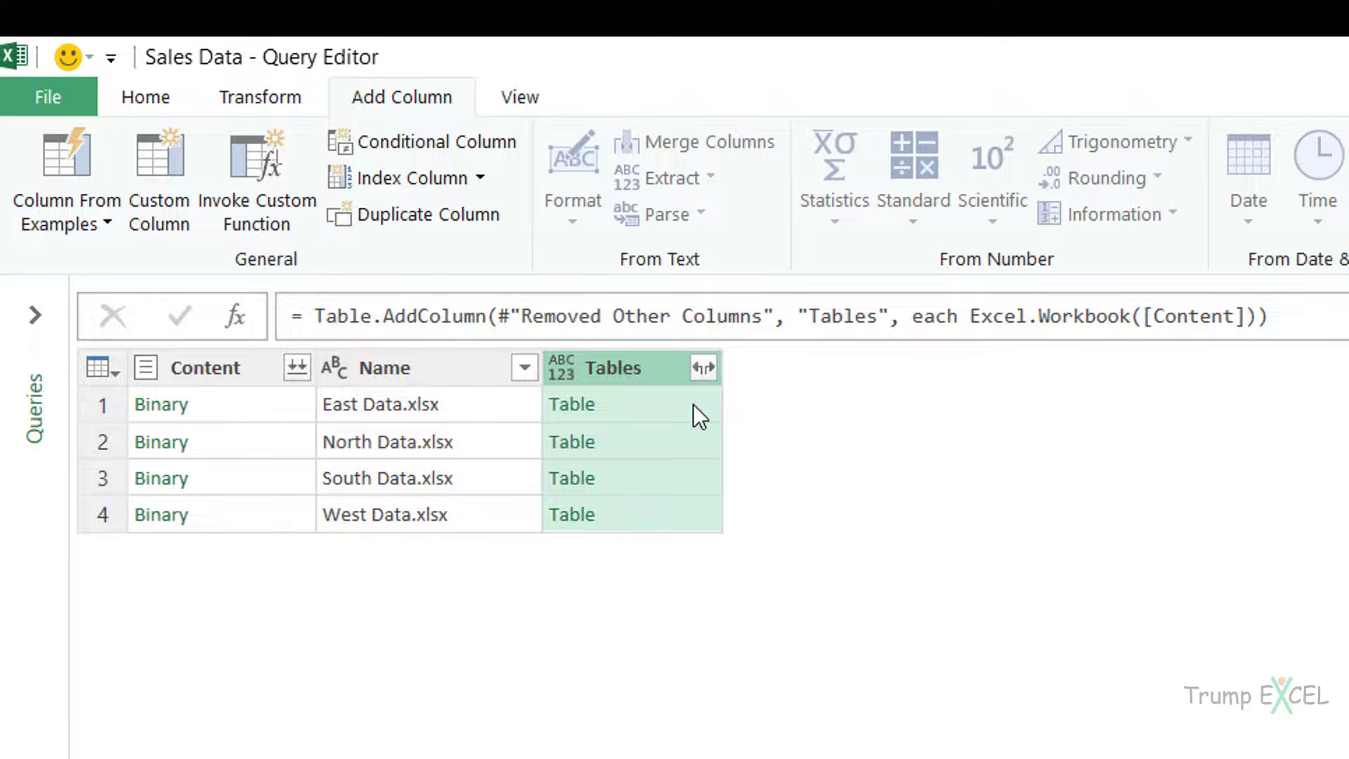
Preview the objects contained in the Tables entry for East Data.xlsx.
click(650, 412)
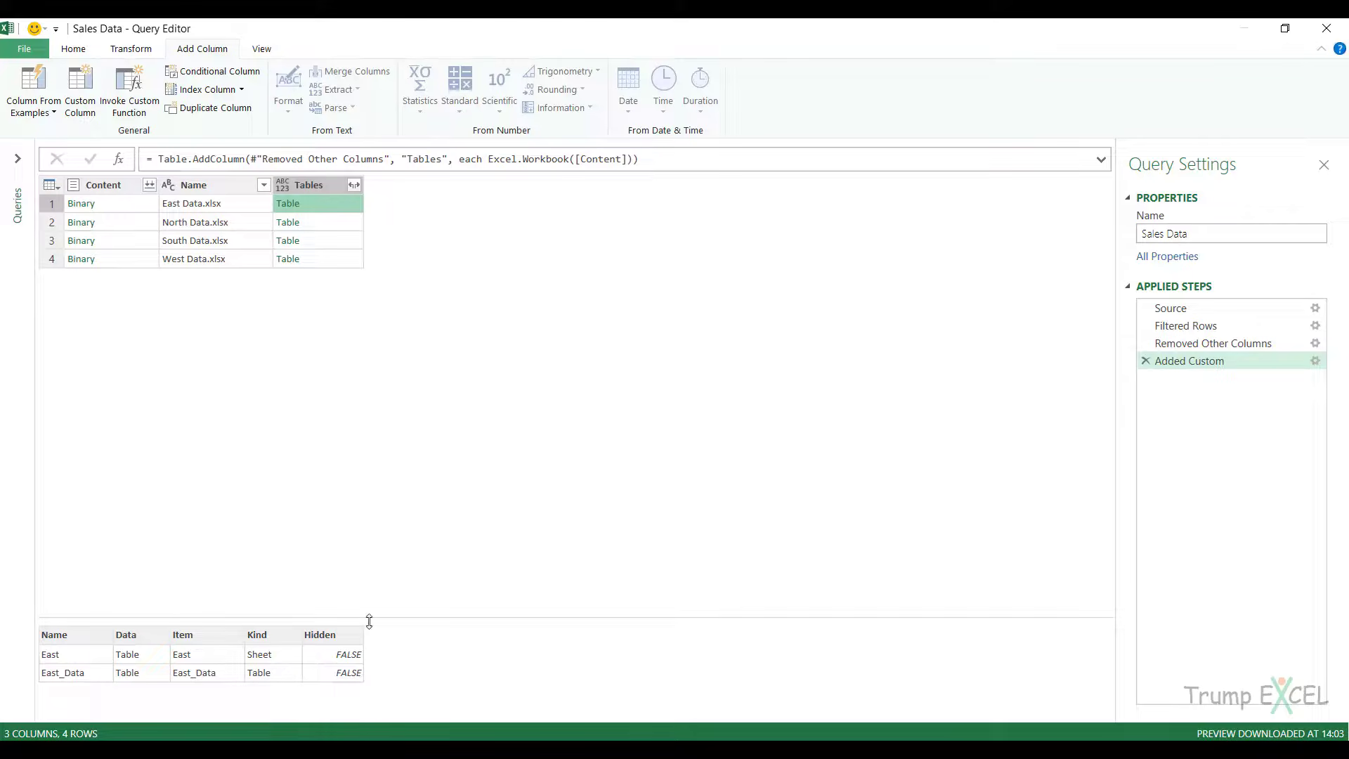
Preview the objects in the Tables entry for North Data.xlsx, and remove the Content column.
drag(348, 443, 327, 415)
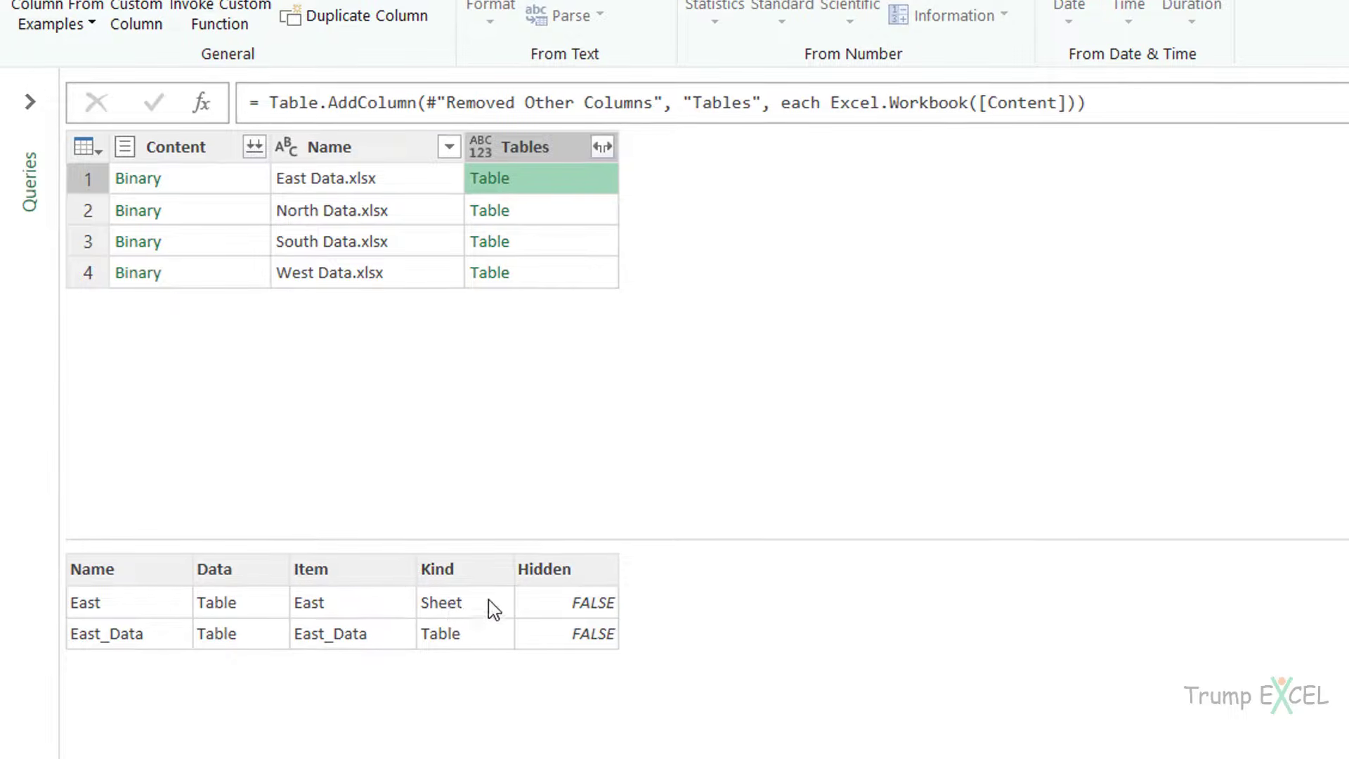
click(597, 213)
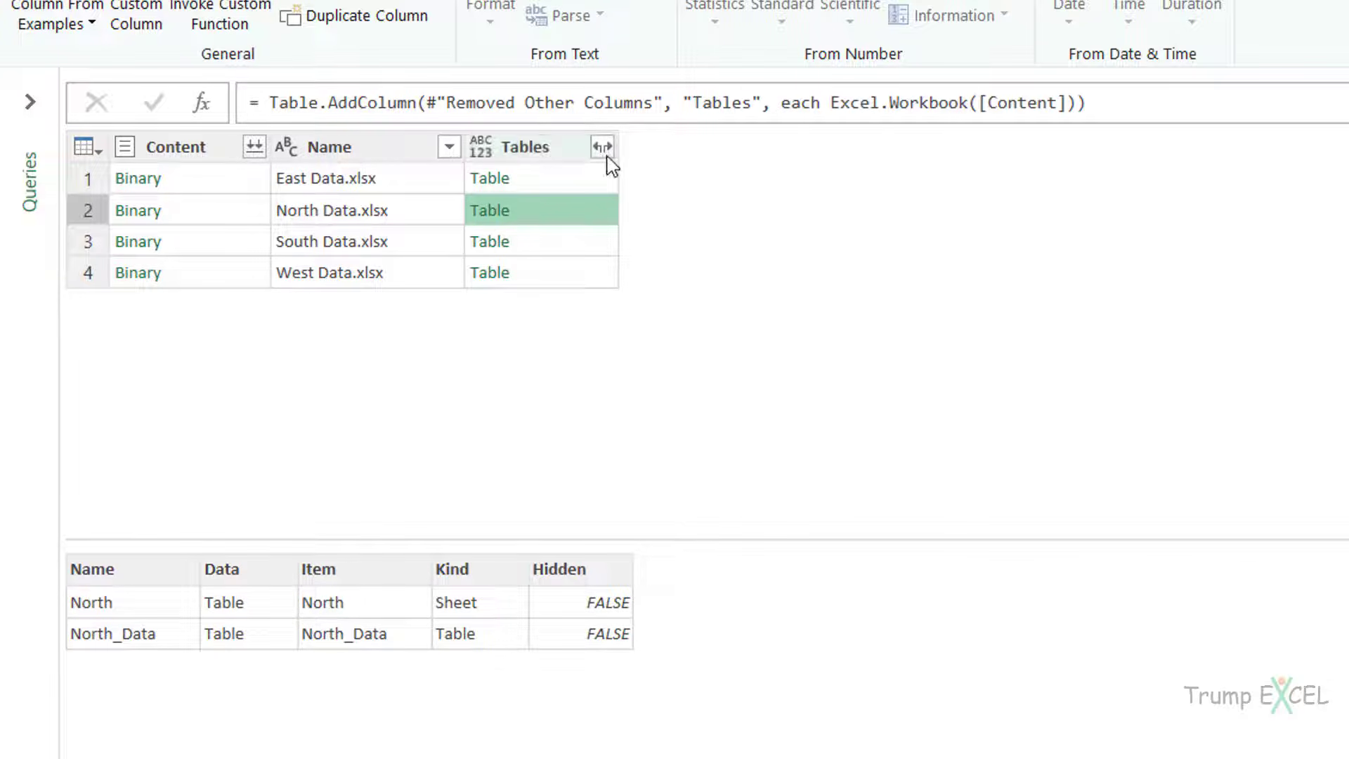
right_click(177, 152)
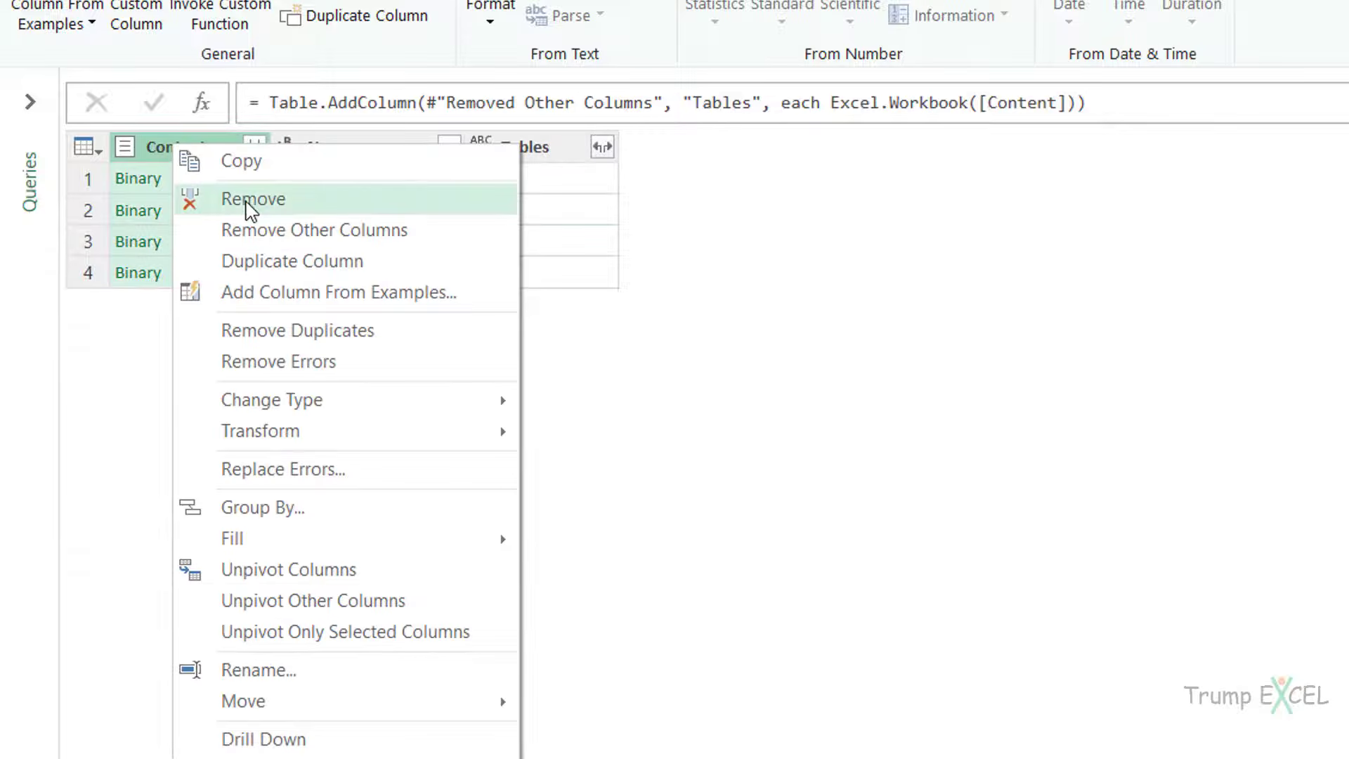
click(248, 199)
Expand all fields of the Tables column without using the original column name as prefix.
click(441, 147)
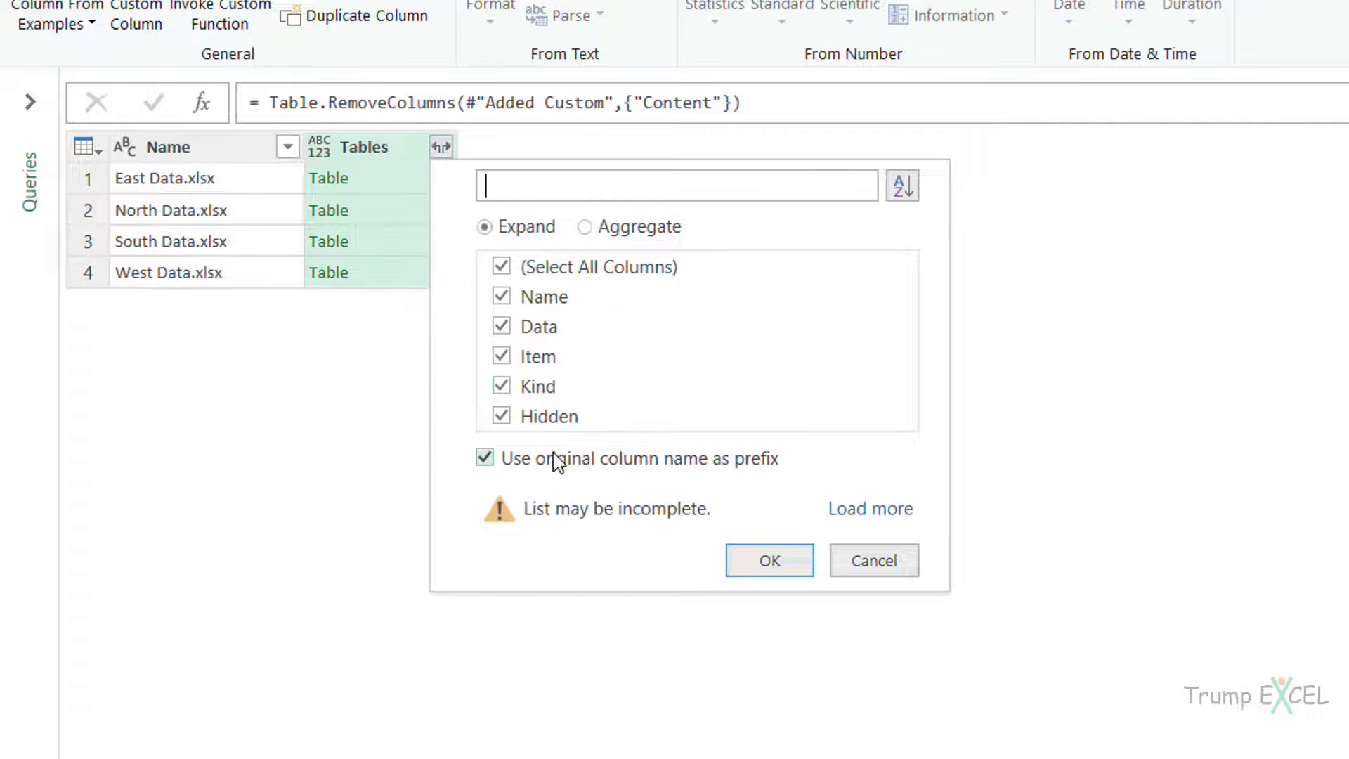
click(562, 471)
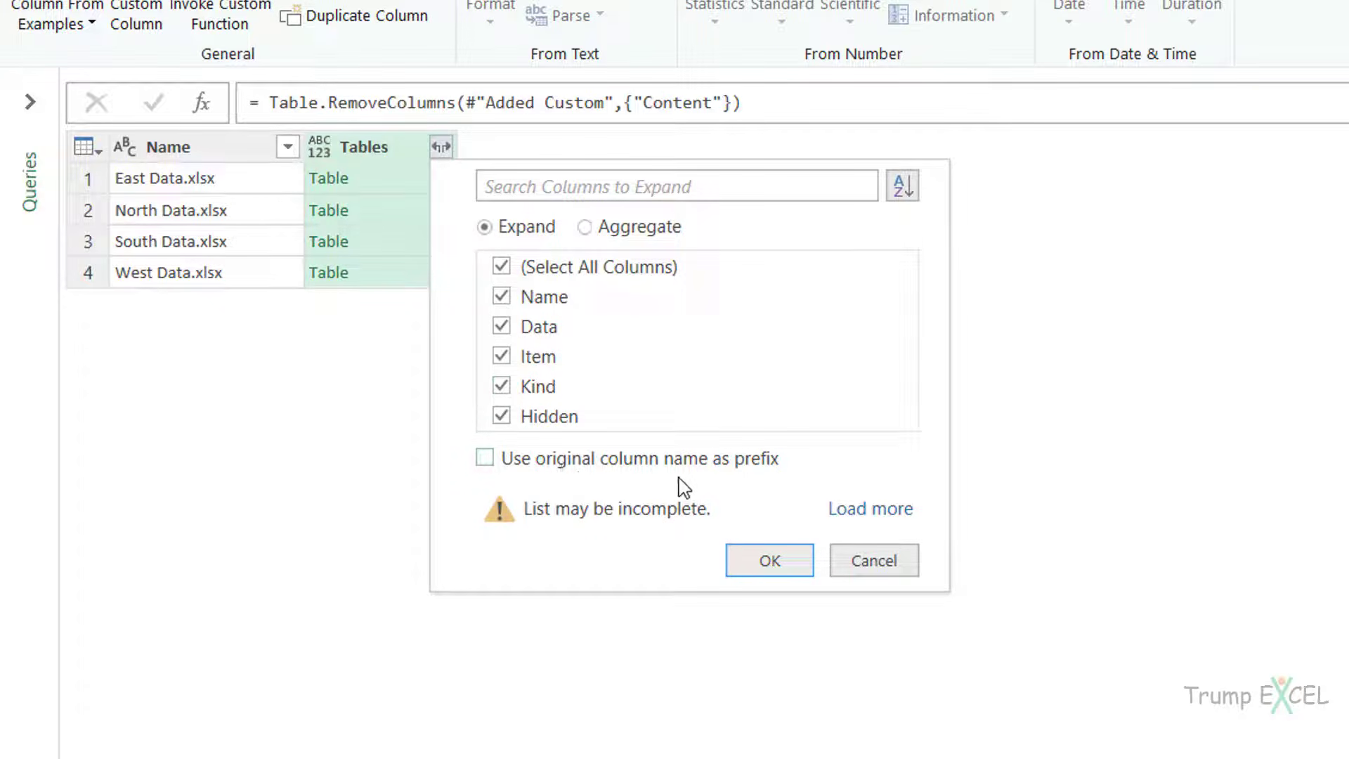
click(764, 562)
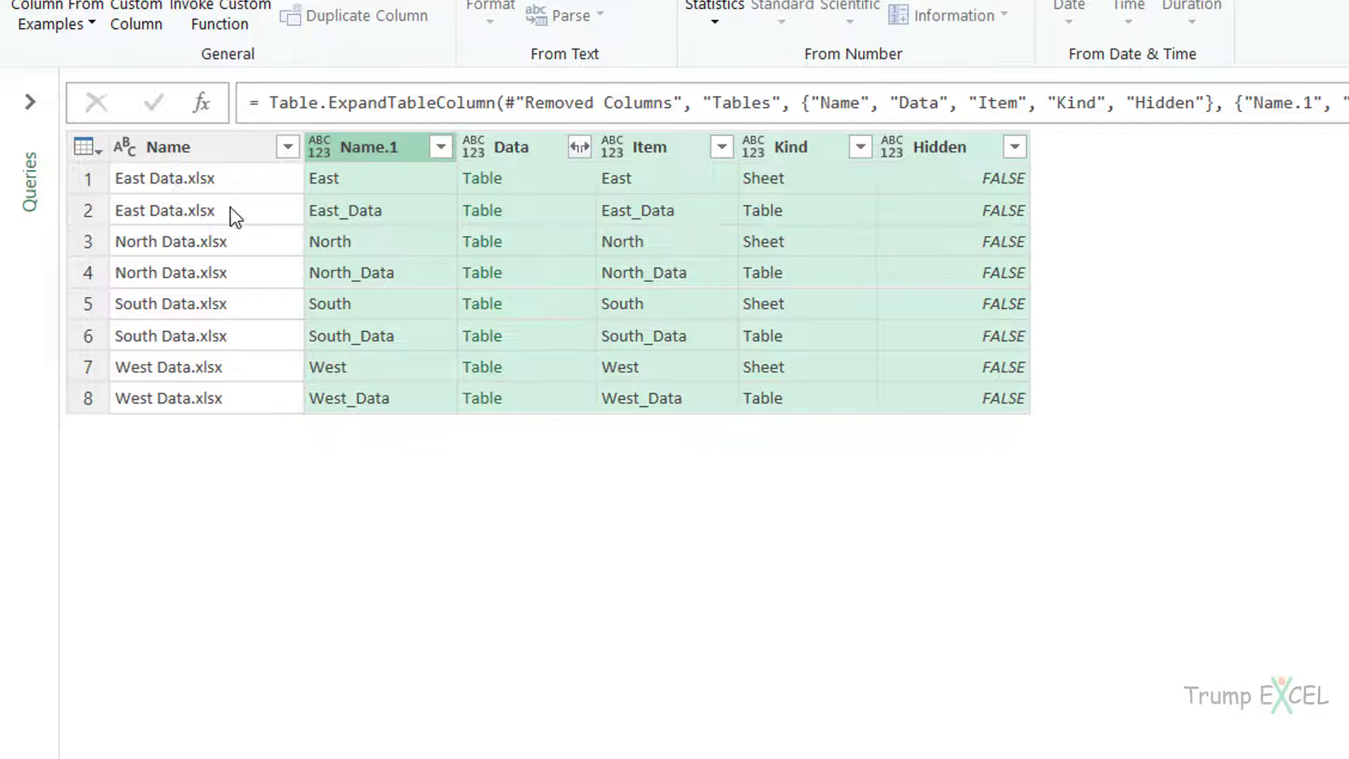
Filter the Kind column to keep only the Table rows.
click(861, 148)
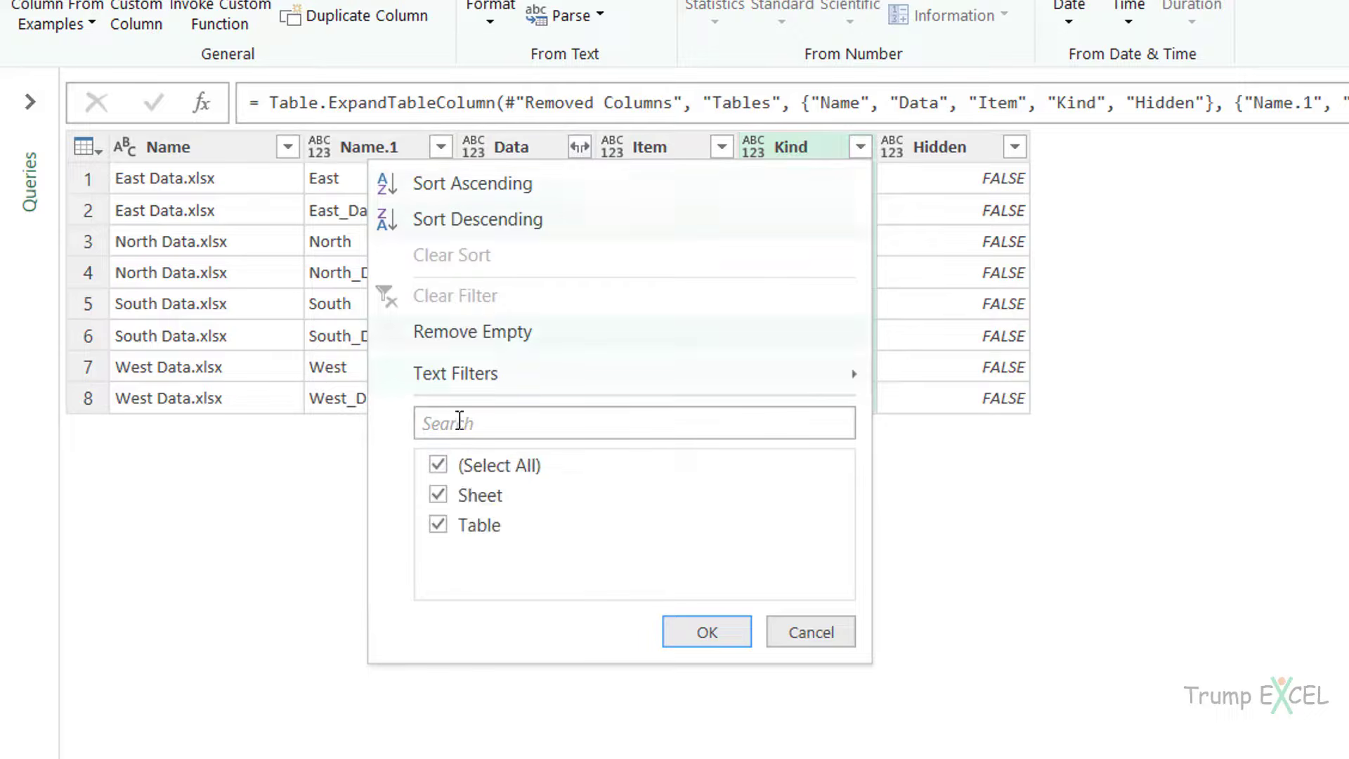
click(438, 466)
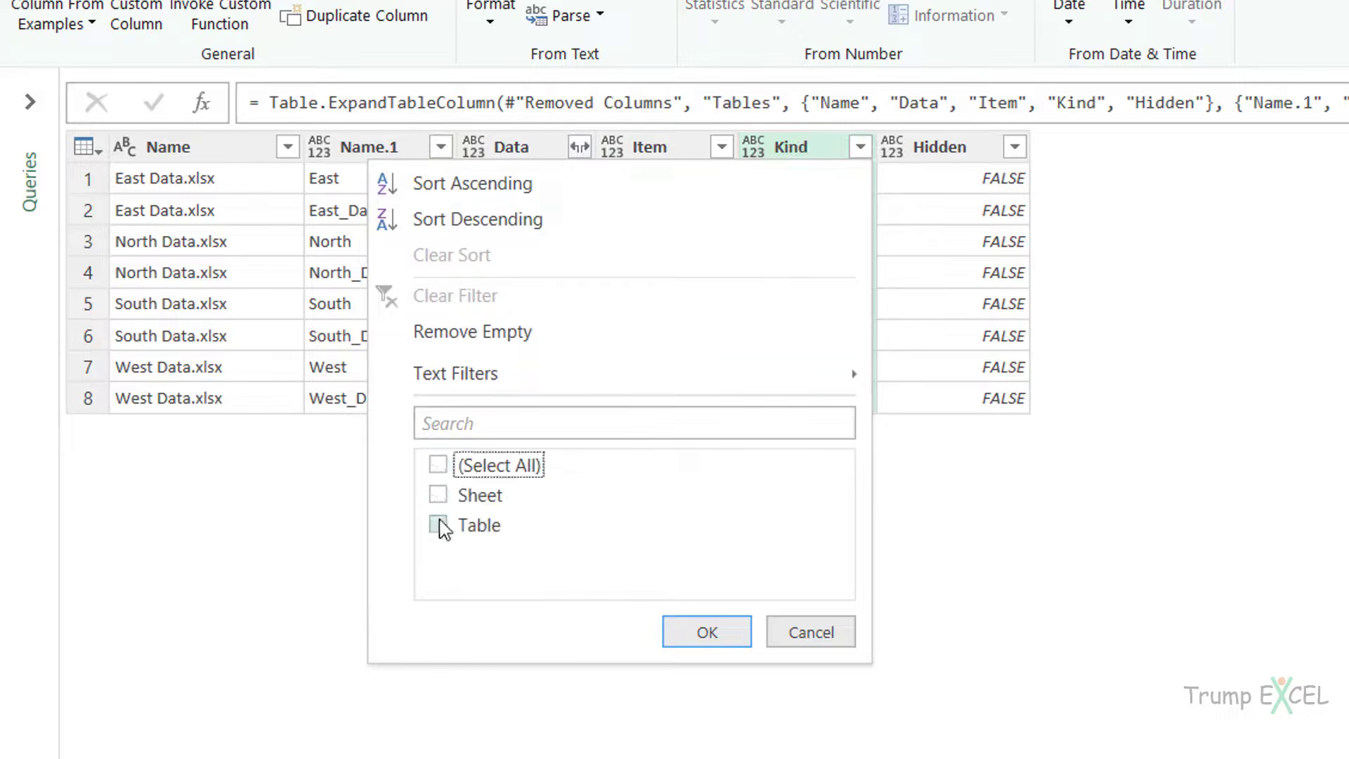
click(440, 525)
click(706, 632)
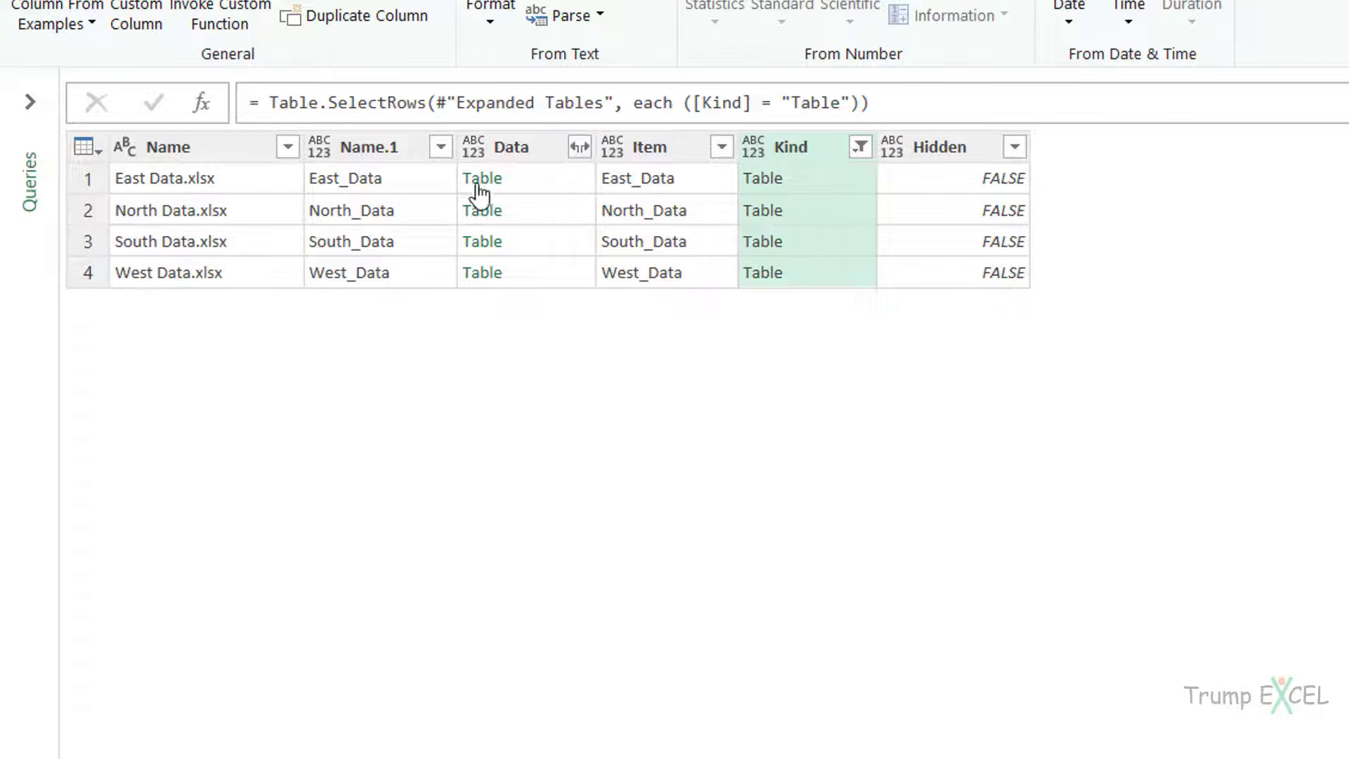
Remove all columns except Name.1 and Data.
click(366, 156)
ctrl+click(506, 156)
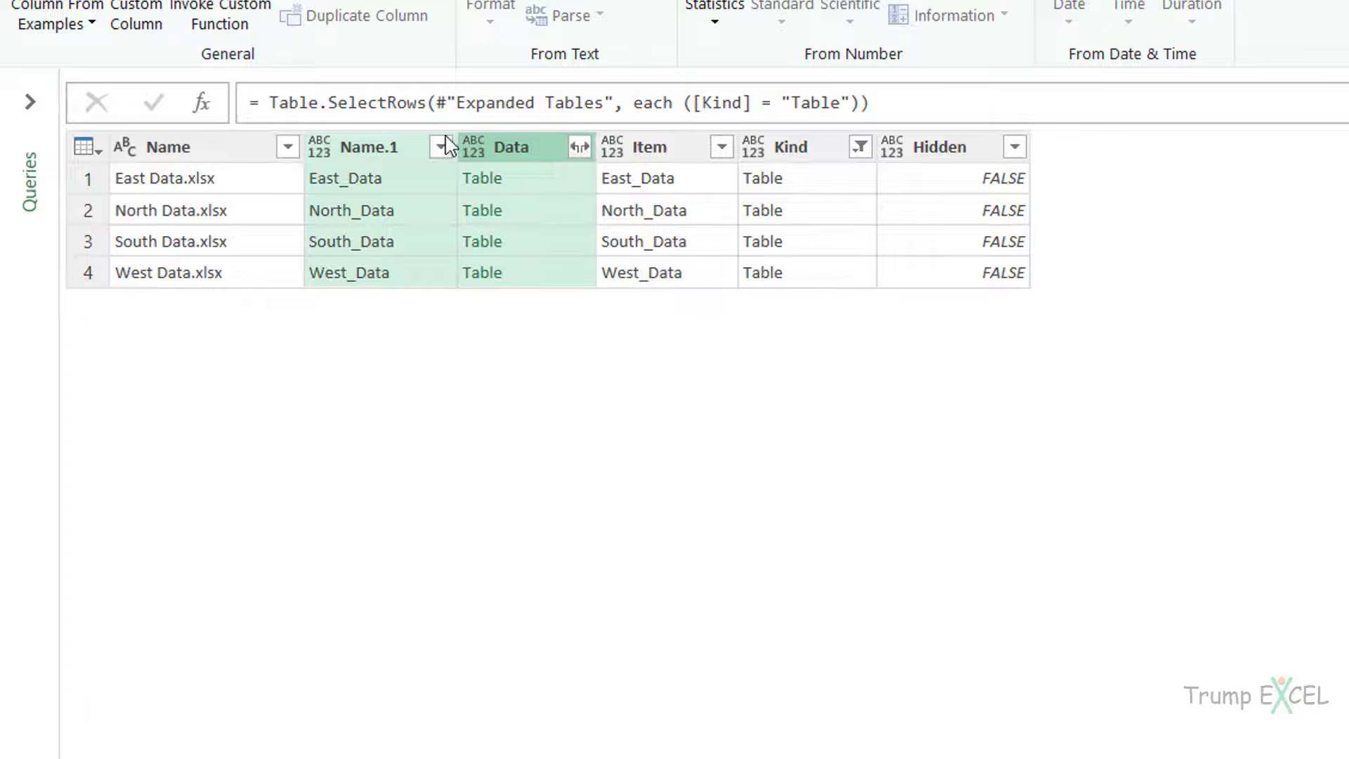
right_click(516, 153)
click(588, 229)
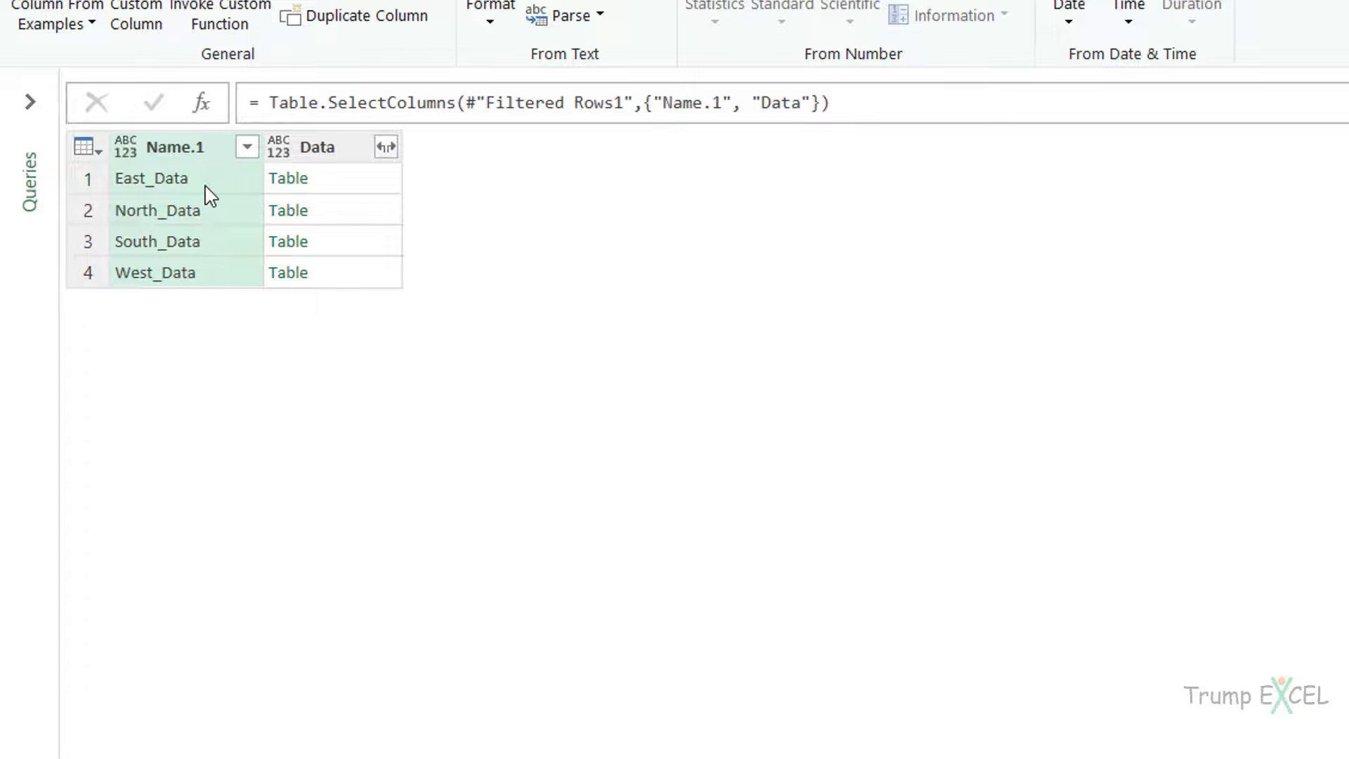
Expand the Data column into all its fields, from Date through Commission, without the original name as prefix.
click(381, 153)
click(386, 148)
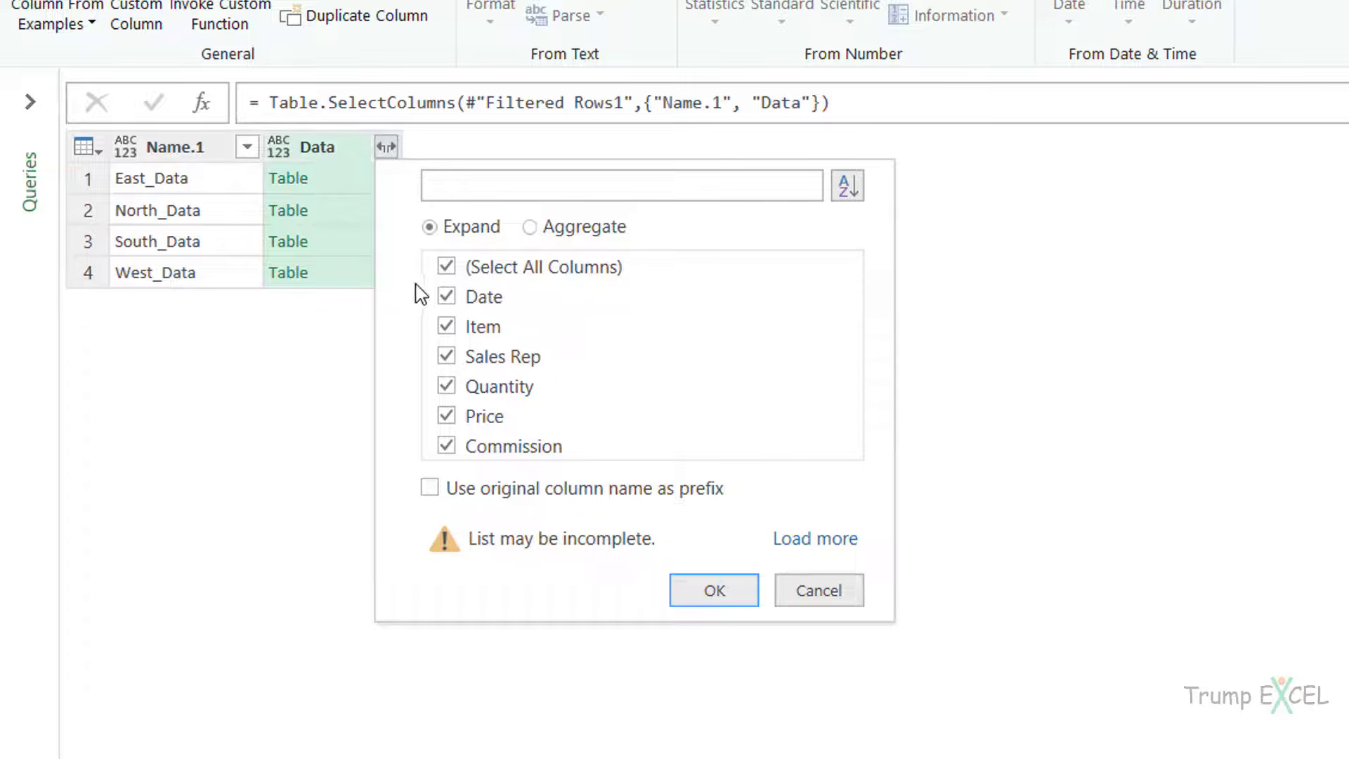
click(688, 596)
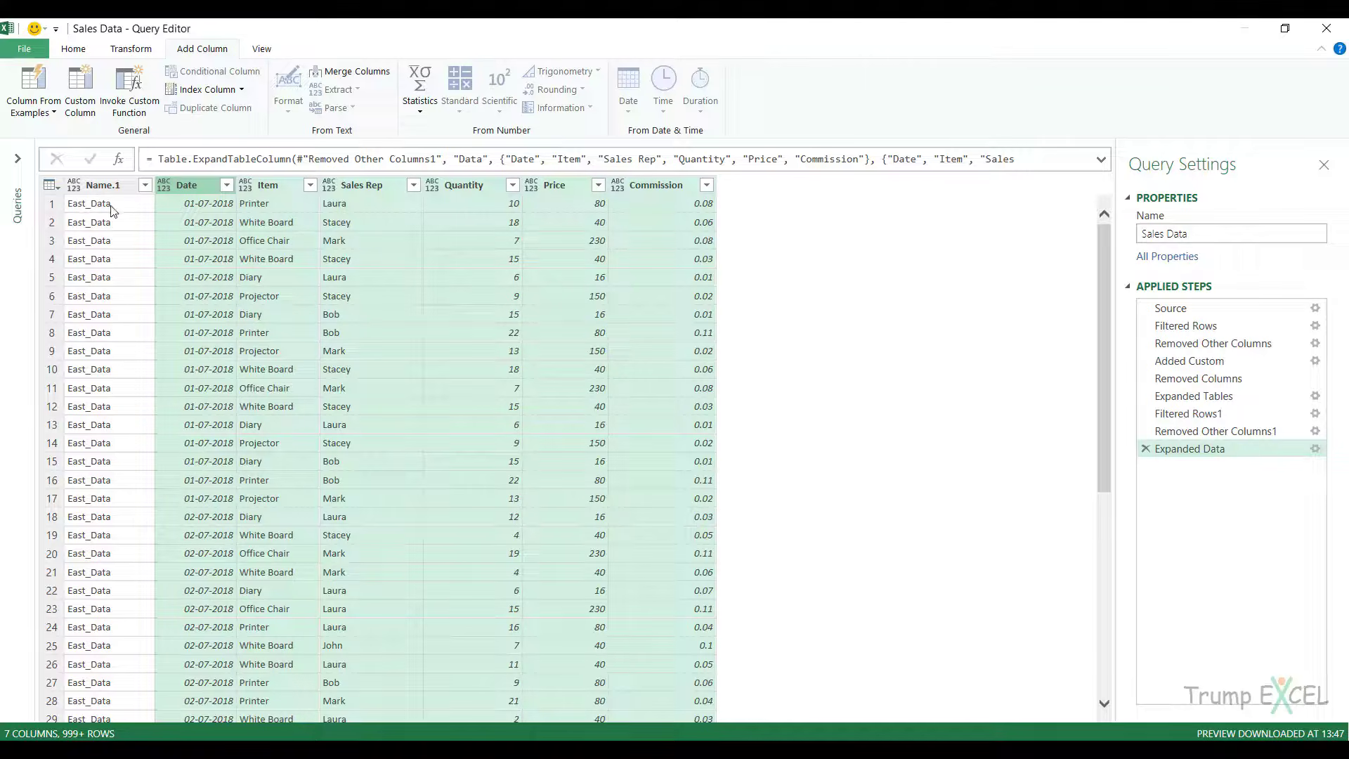
Replace the text _Data with nothing in the Name.1 column.
right_click(103, 186)
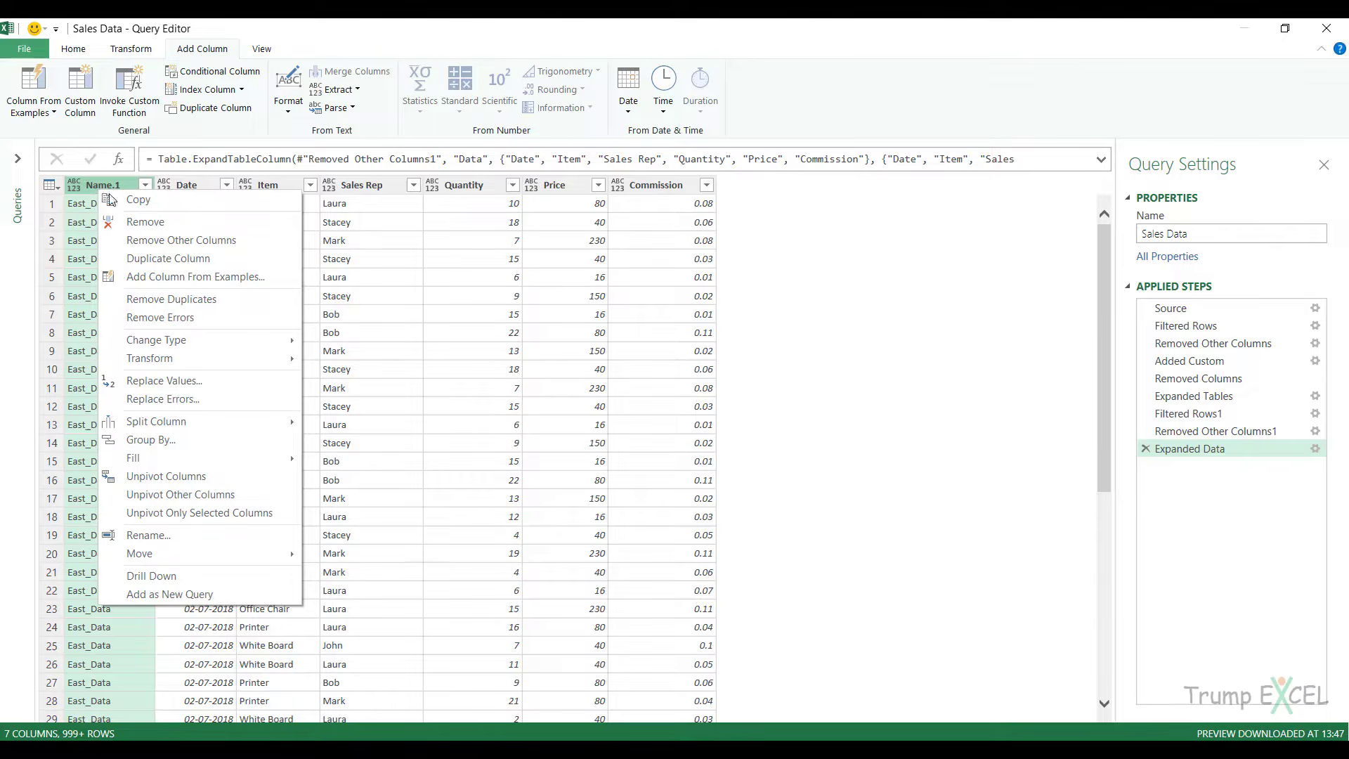
click(186, 381)
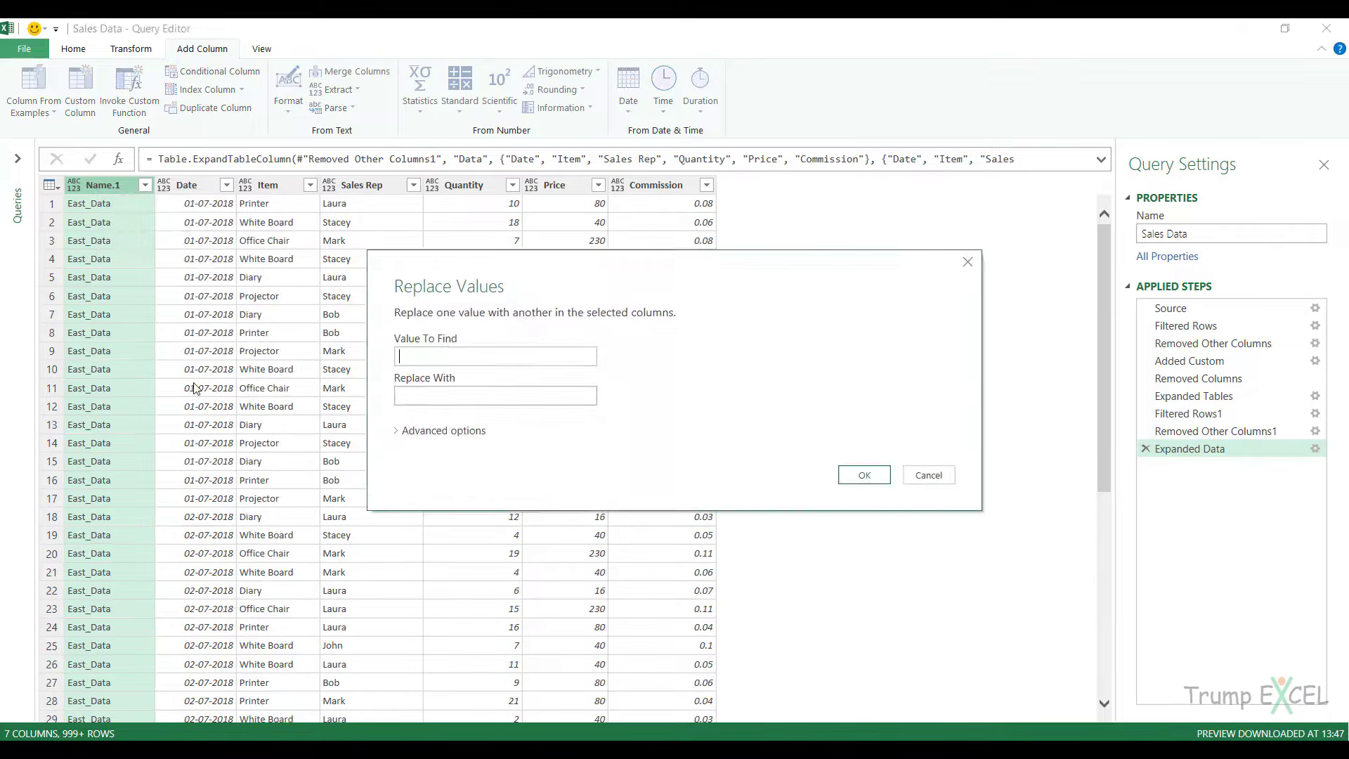
text(_Data)
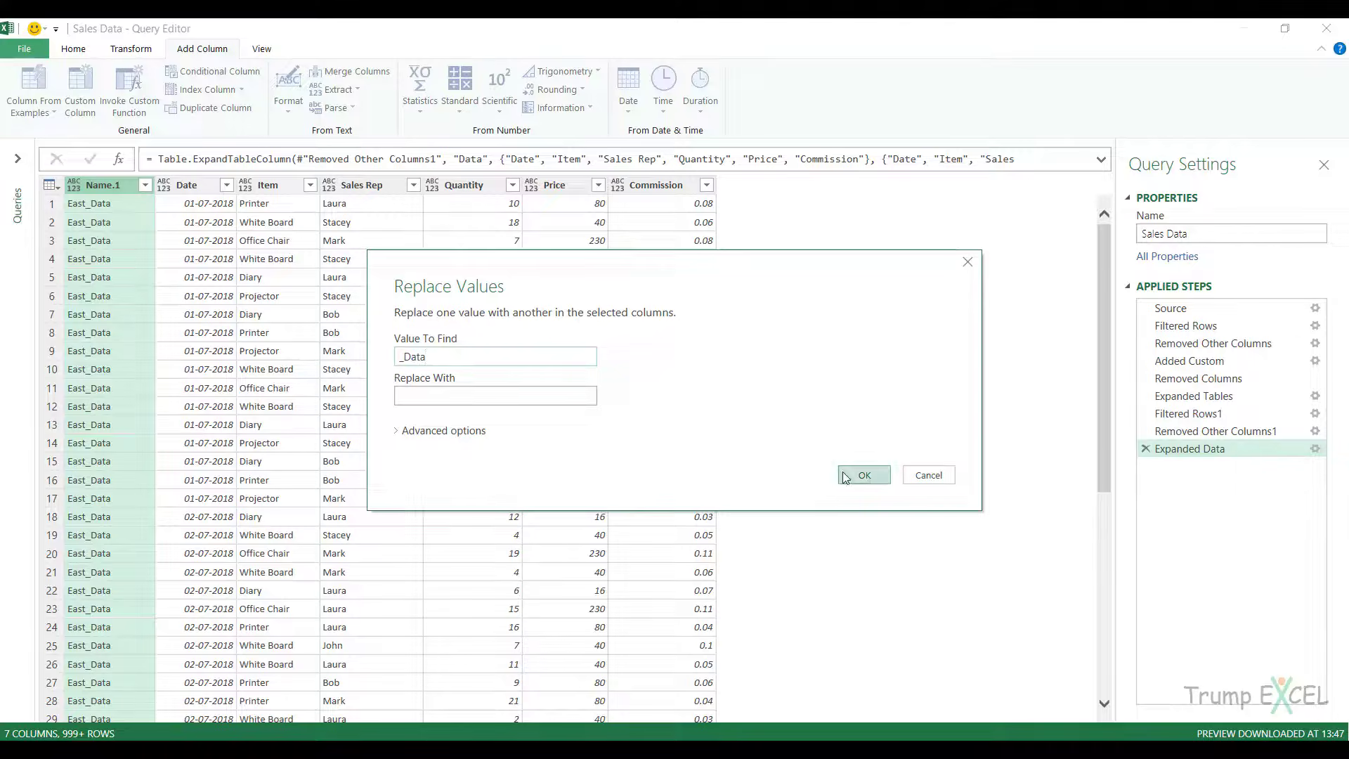
click(865, 475)
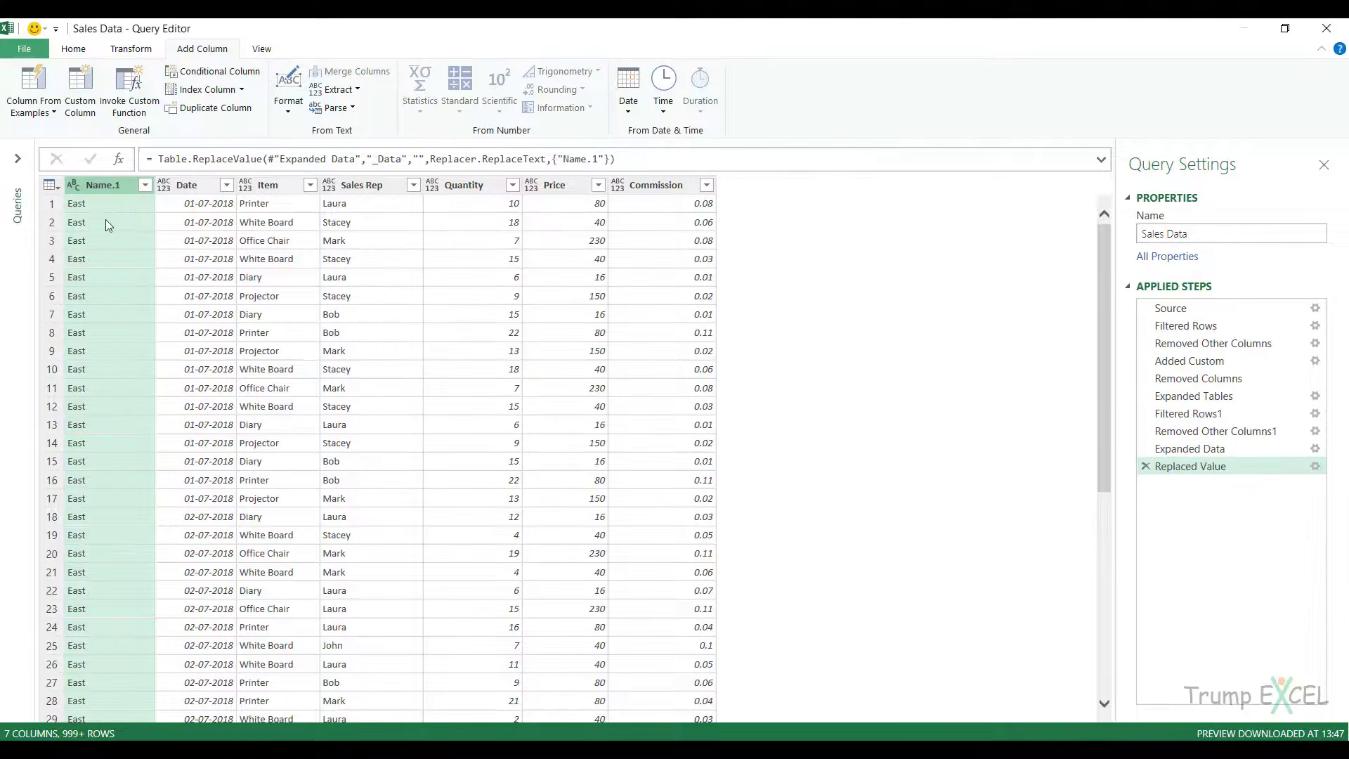
Rename the Name.1 column to Region and move it between Sales Rep and Quantity.
double_click(101, 187)
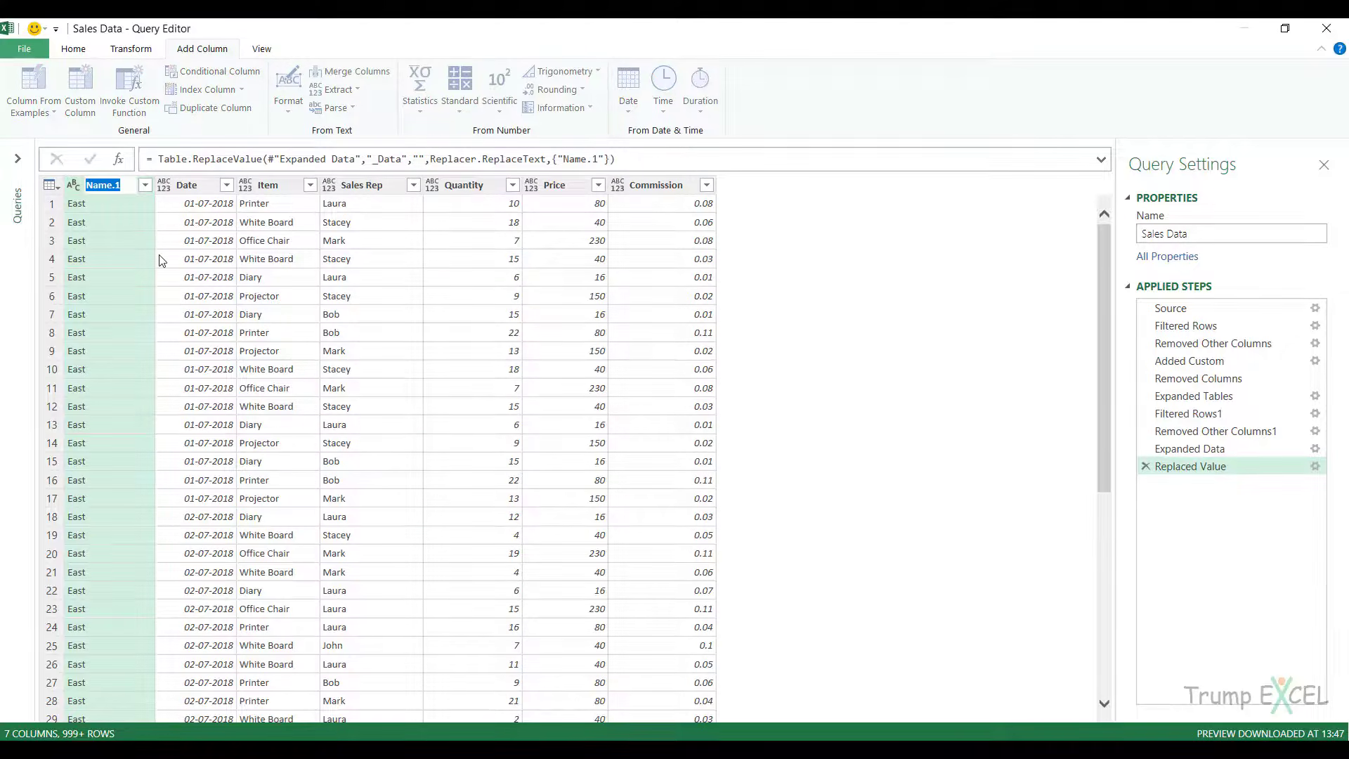
text(Region)
key(Return)
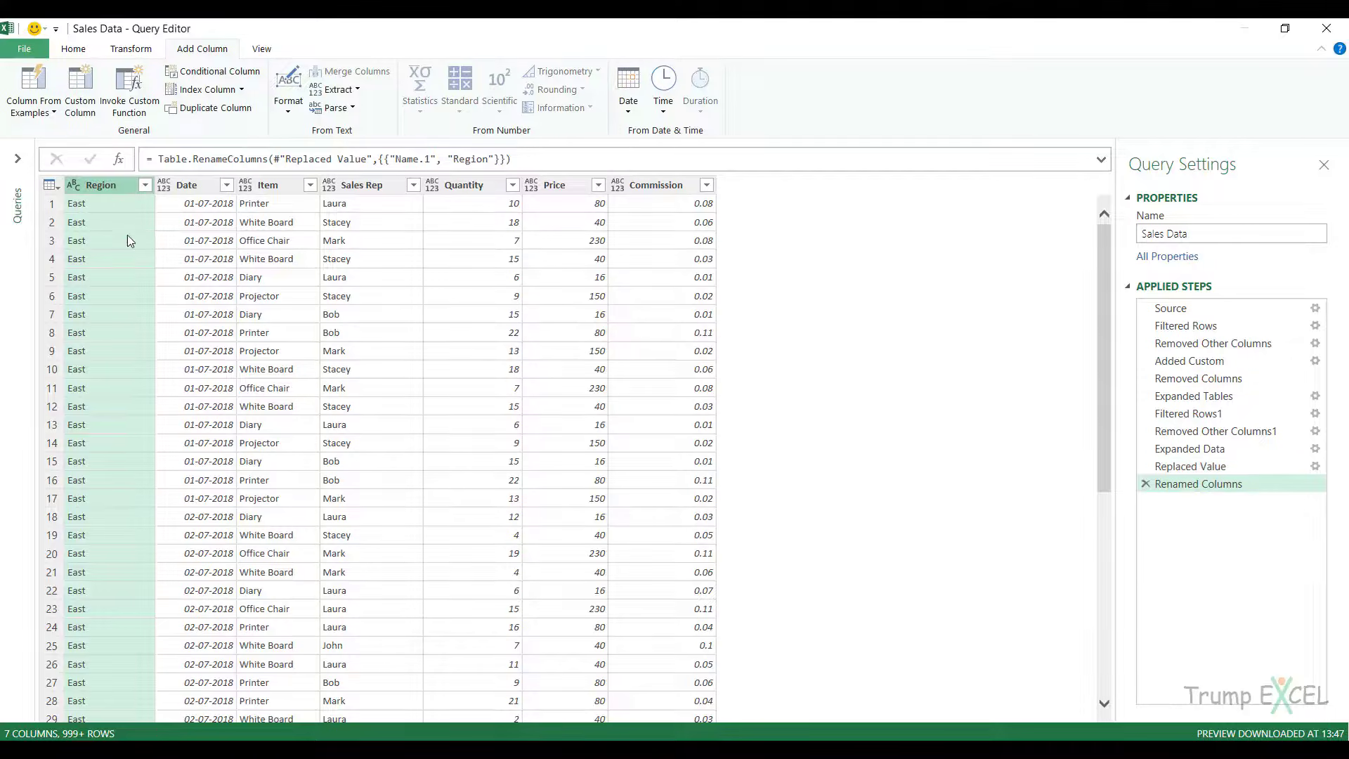
drag(110, 188, 453, 204)
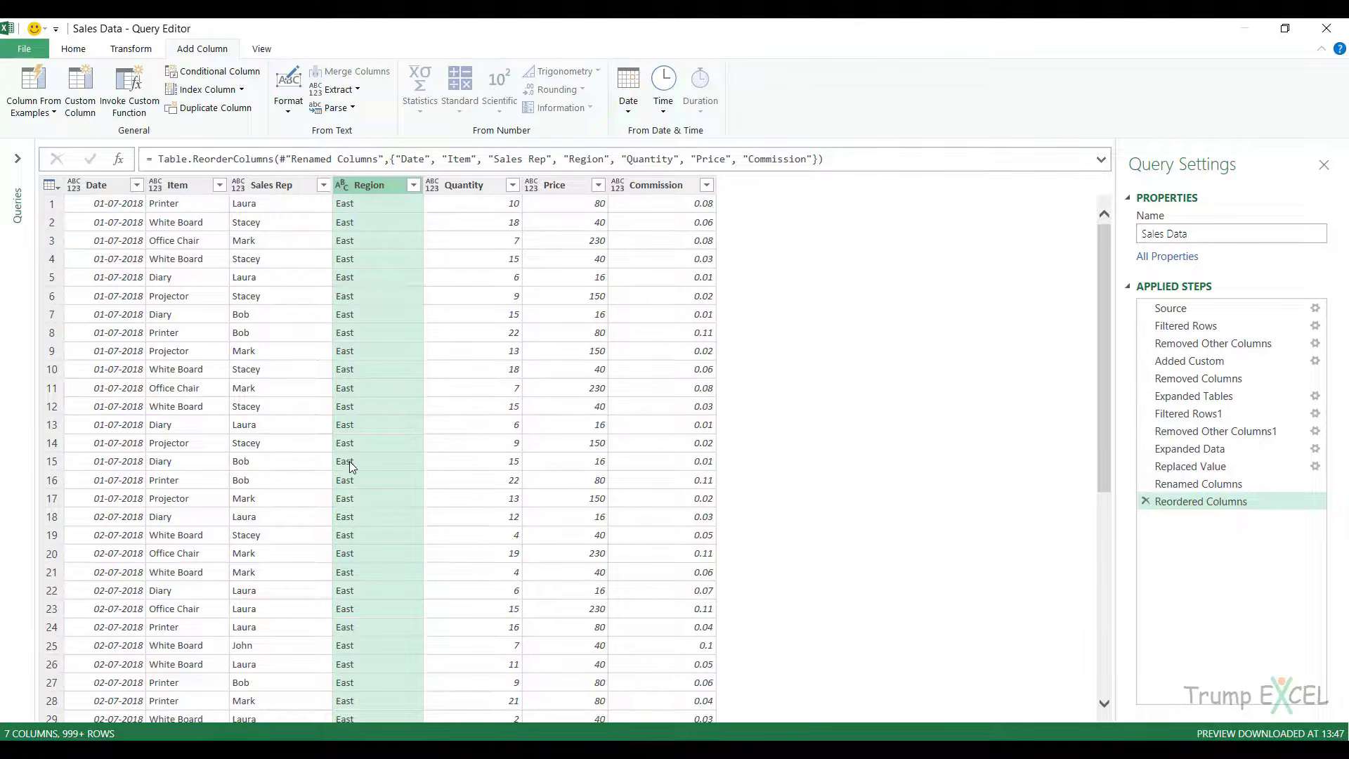
Set the data type of the Date column to Date.
click(109, 189)
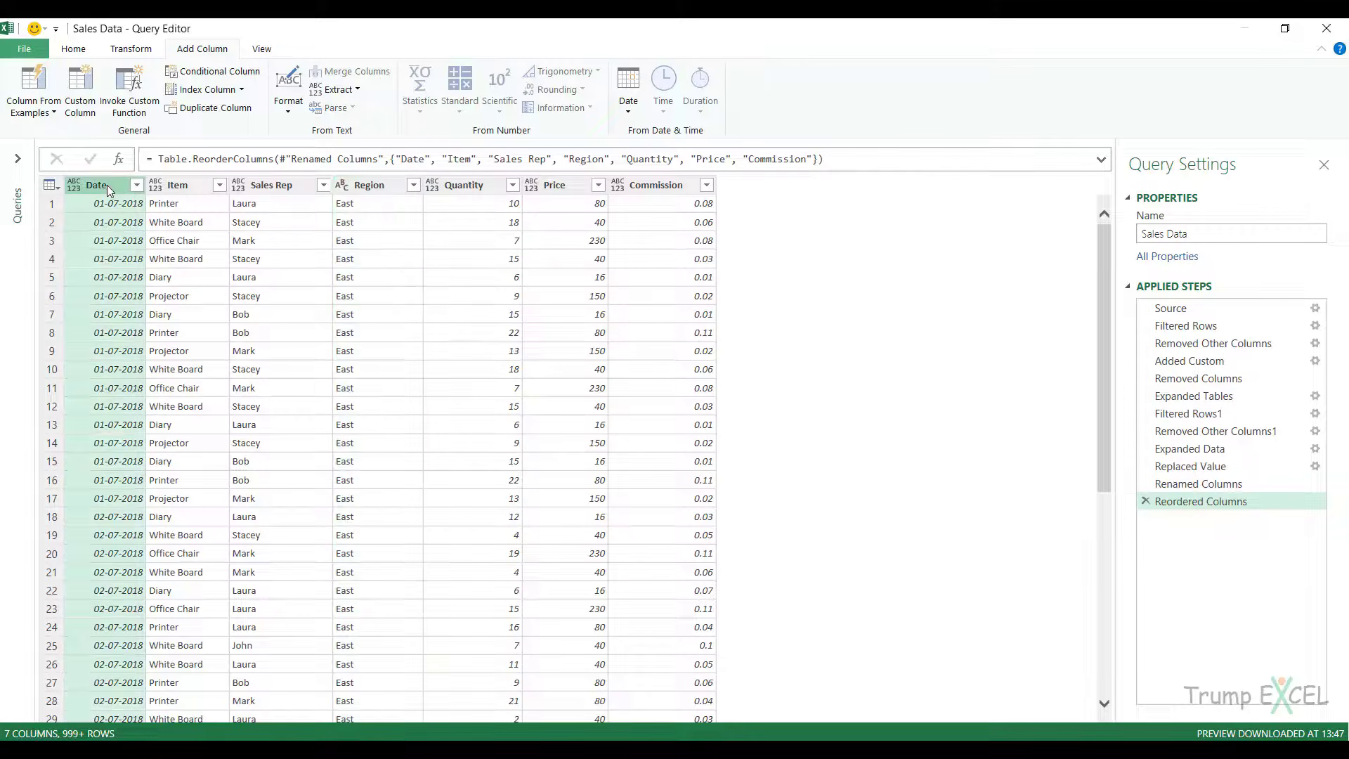
click(126, 54)
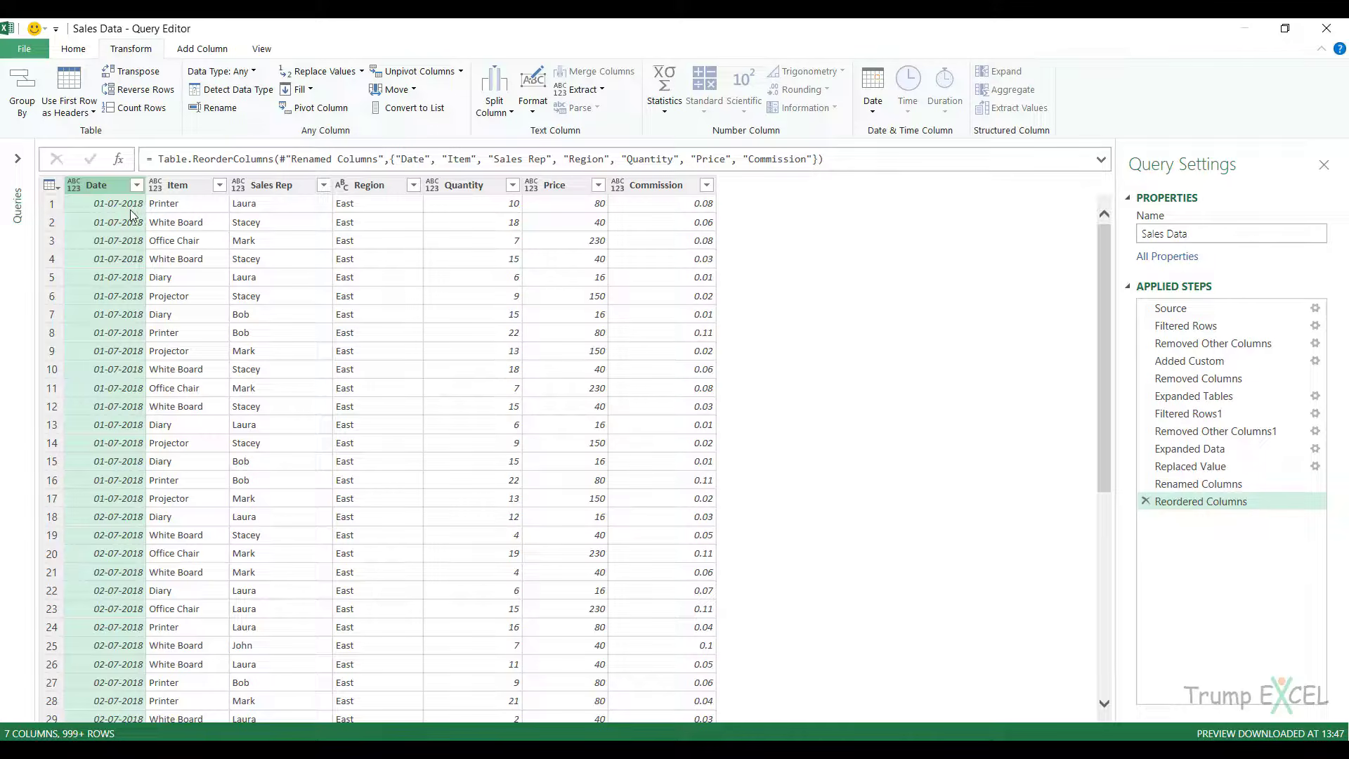
click(251, 71)
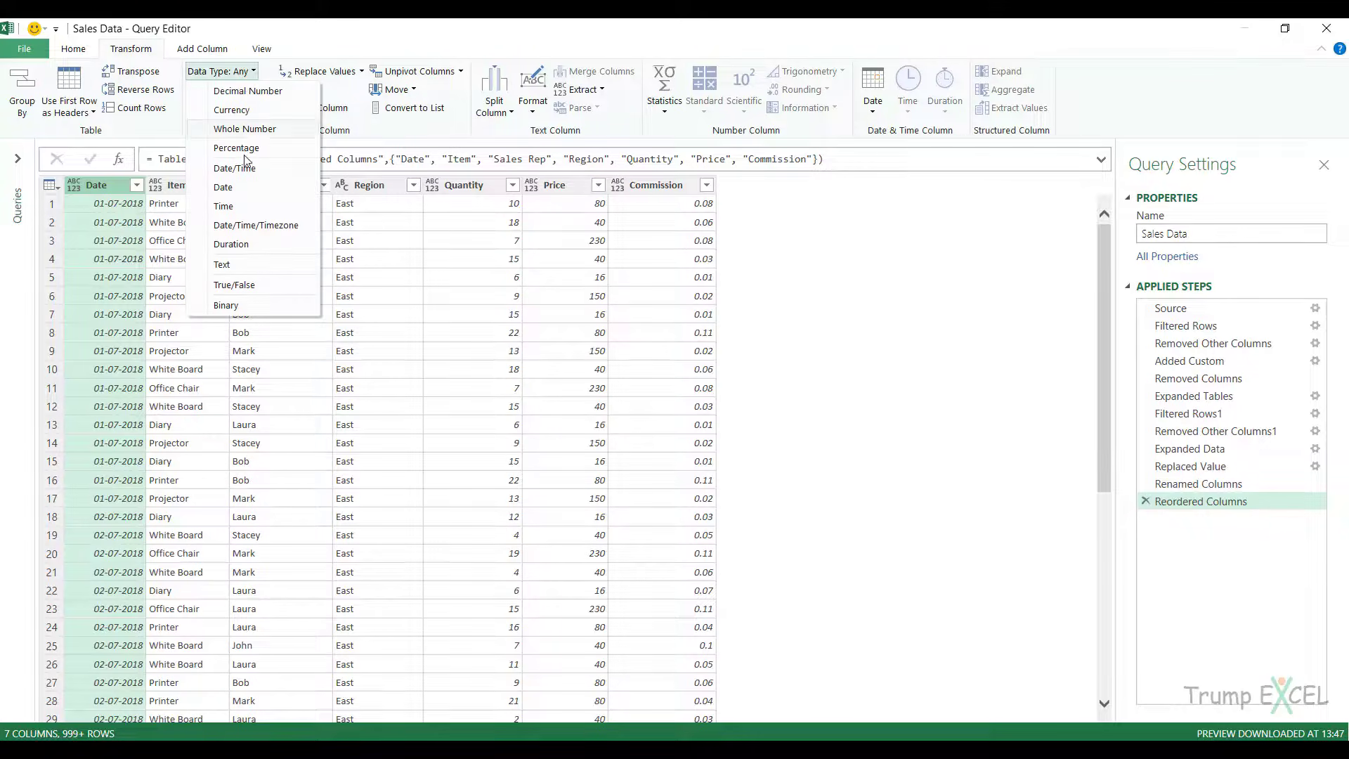
click(243, 192)
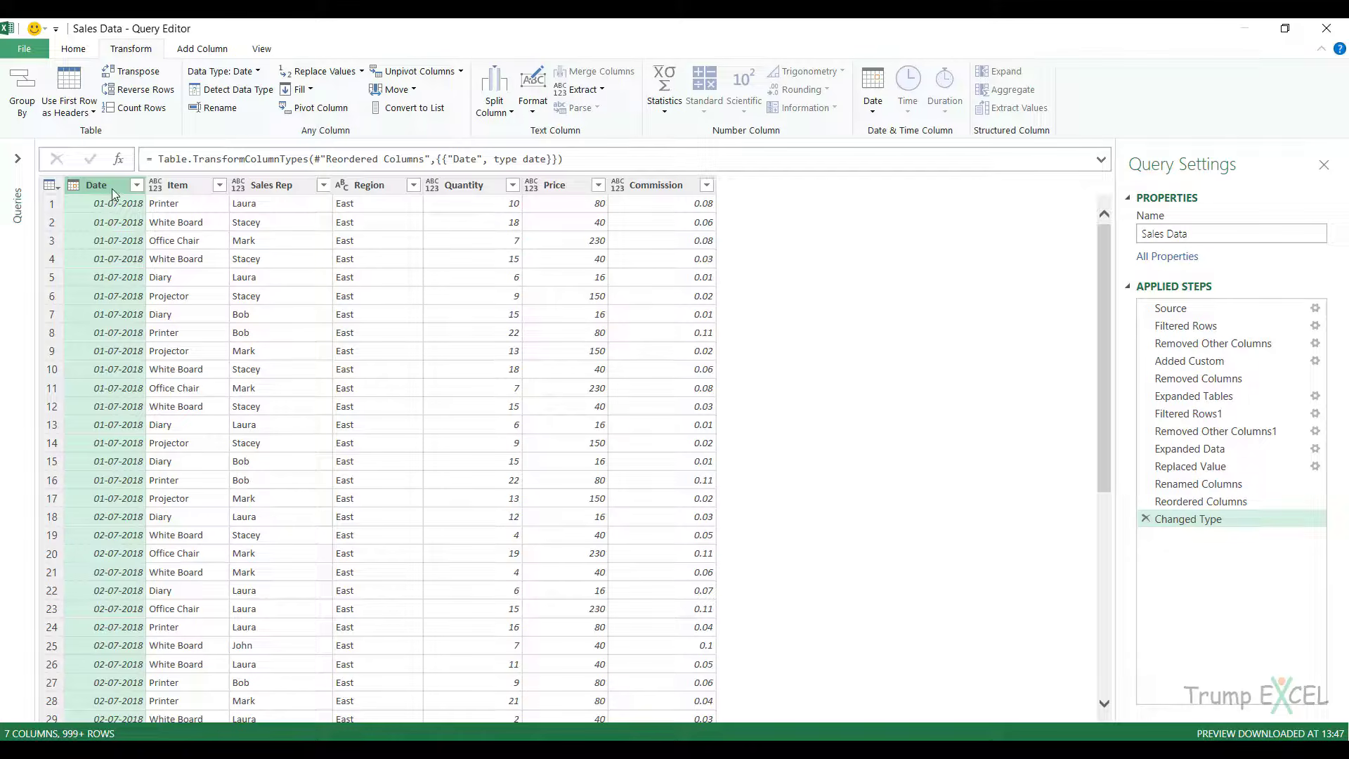
Set the data type of the Item and Sales Rep columns to Text.
click(176, 185)
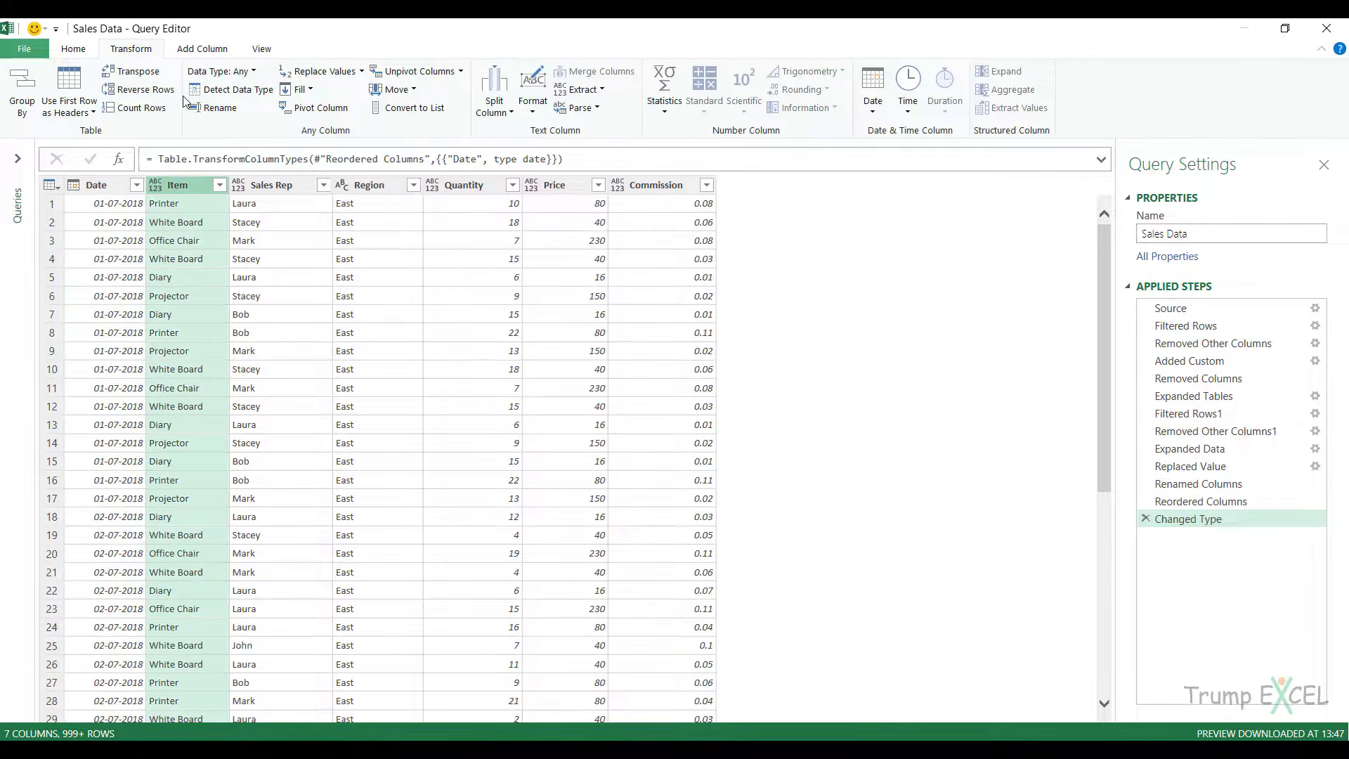
click(247, 74)
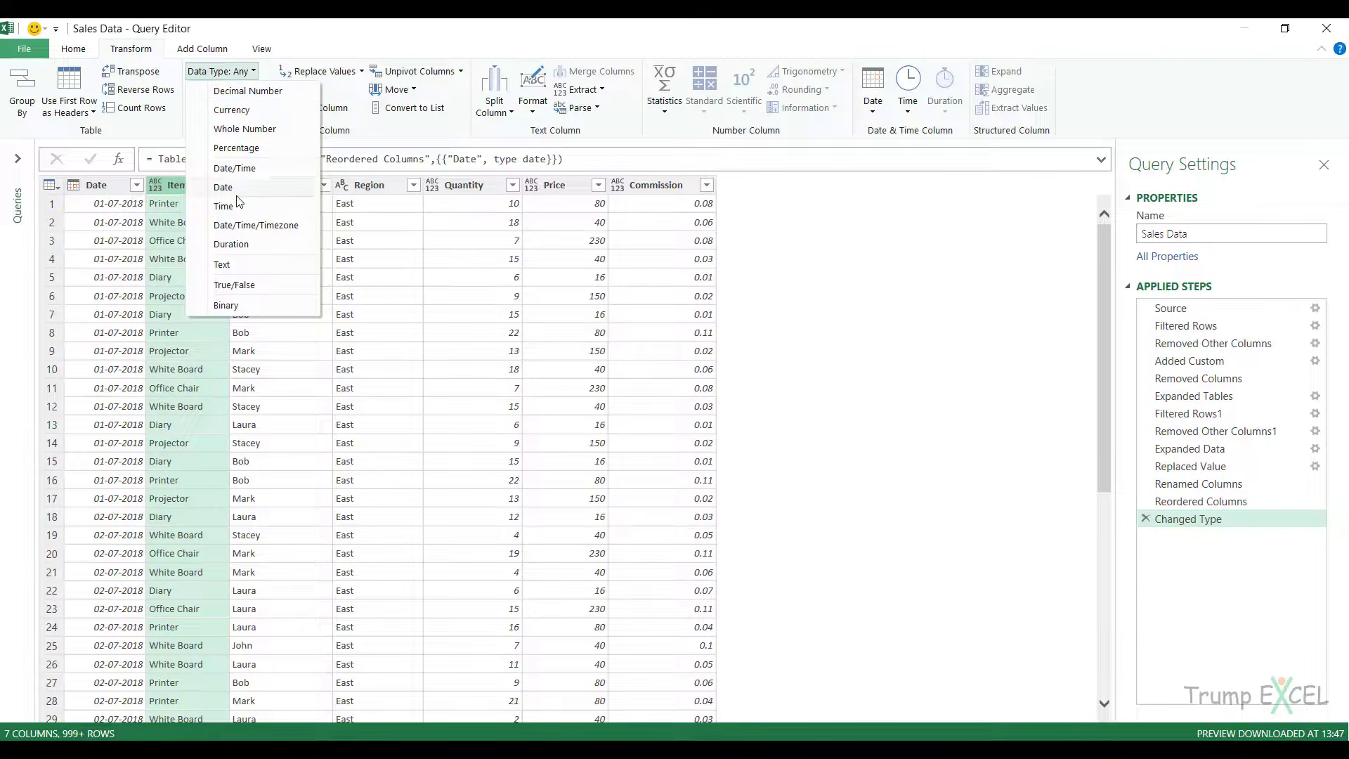
click(232, 265)
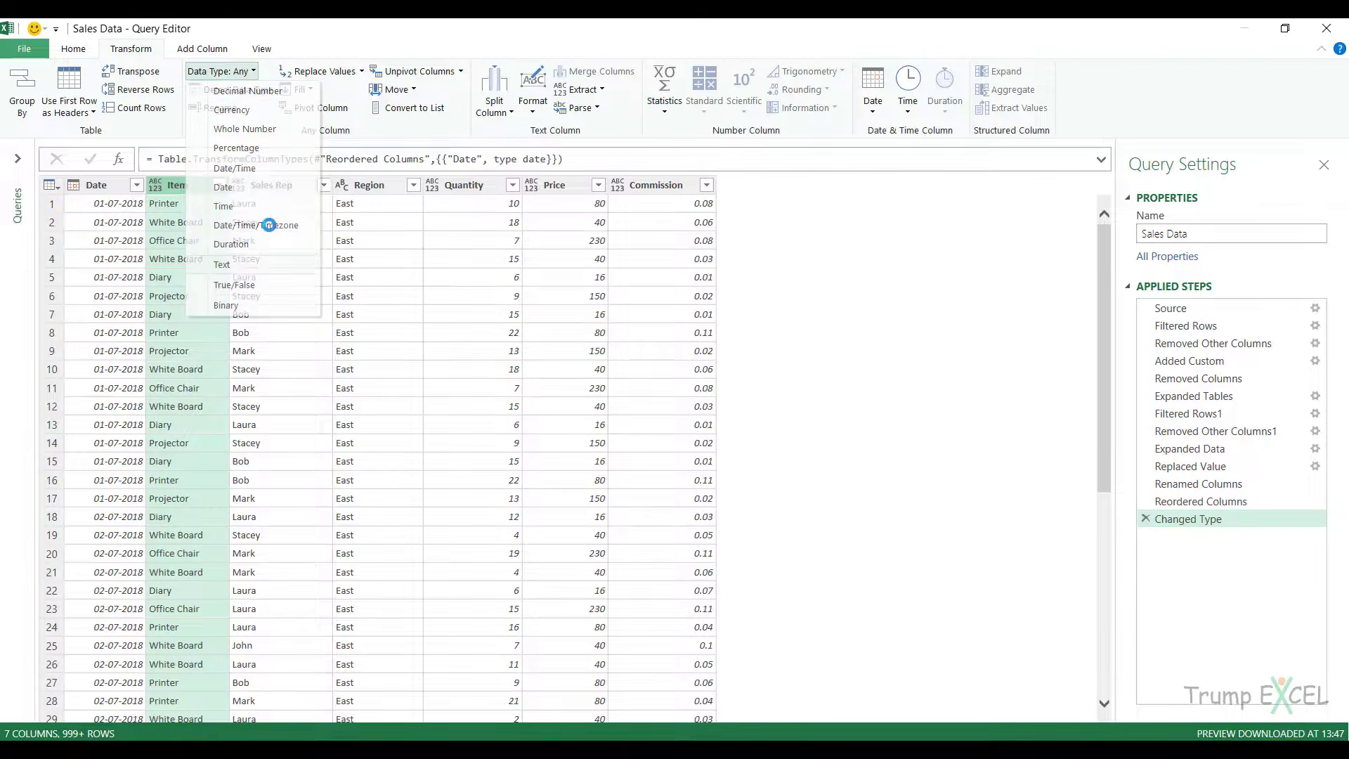
click(266, 182)
click(247, 72)
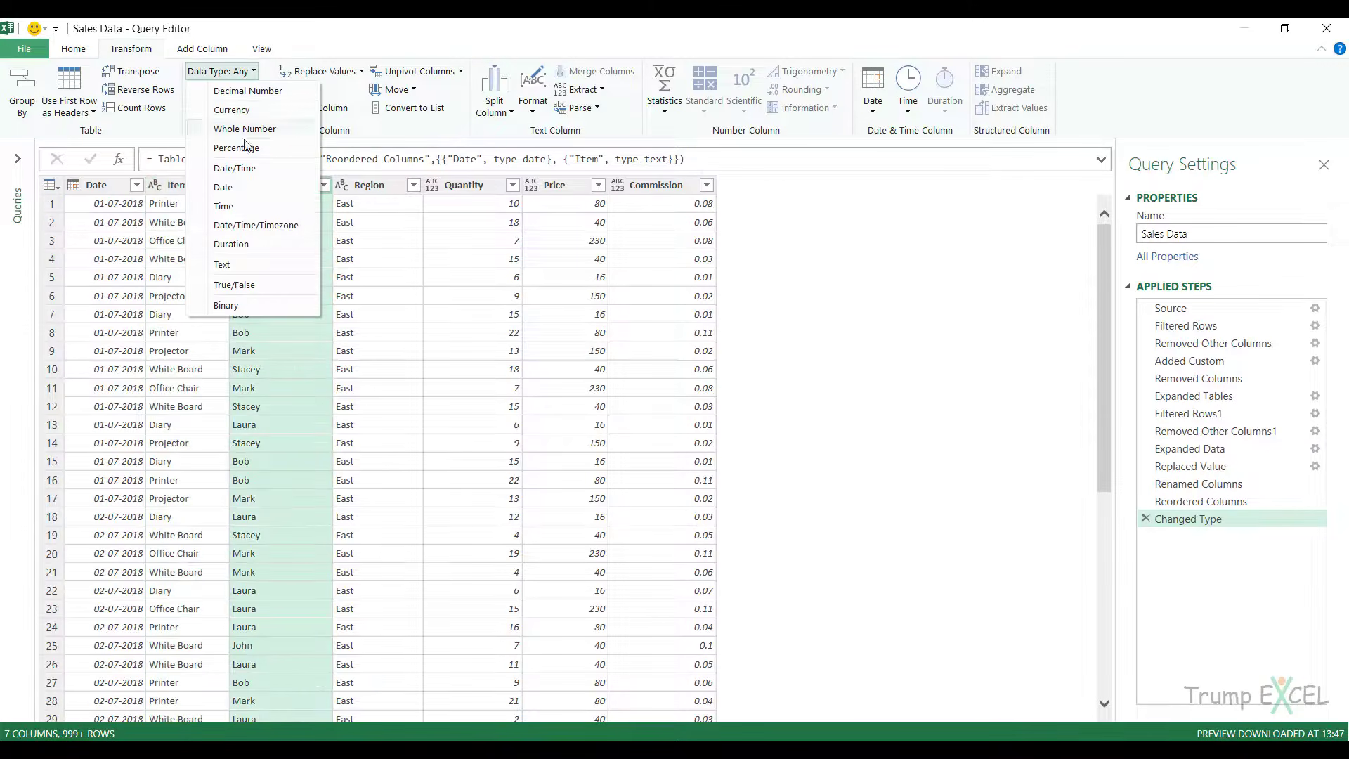
click(249, 267)
Set the data type of the Quantity and Price columns to Whole Number.
click(367, 186)
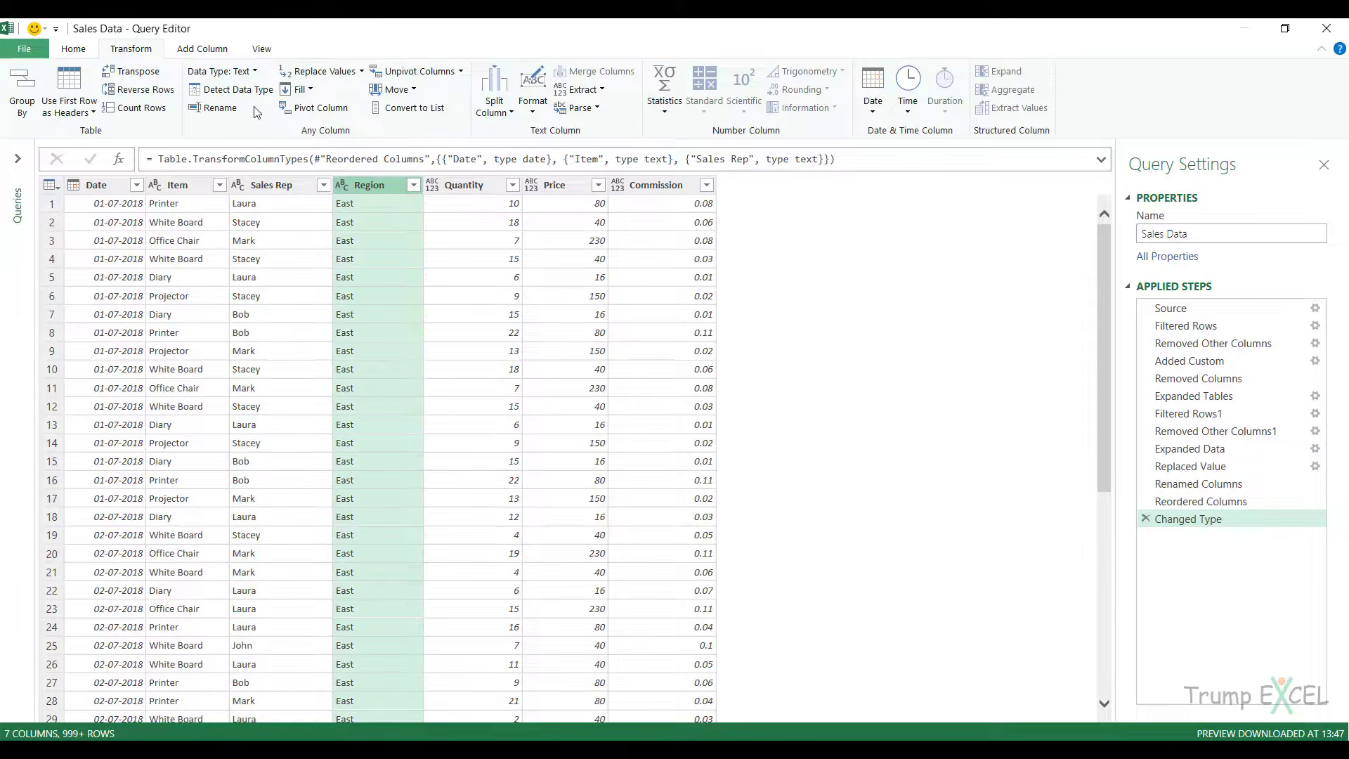
click(462, 185)
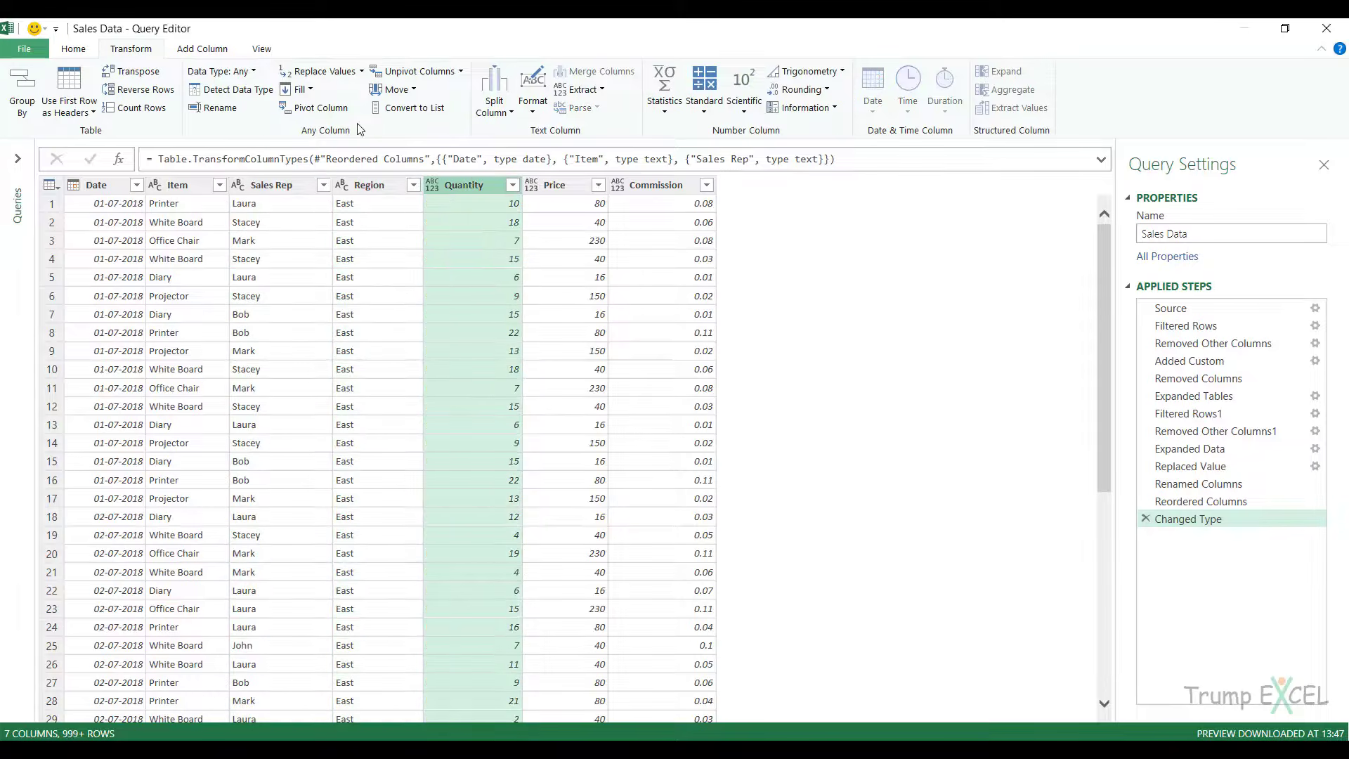
click(252, 72)
click(245, 129)
click(557, 185)
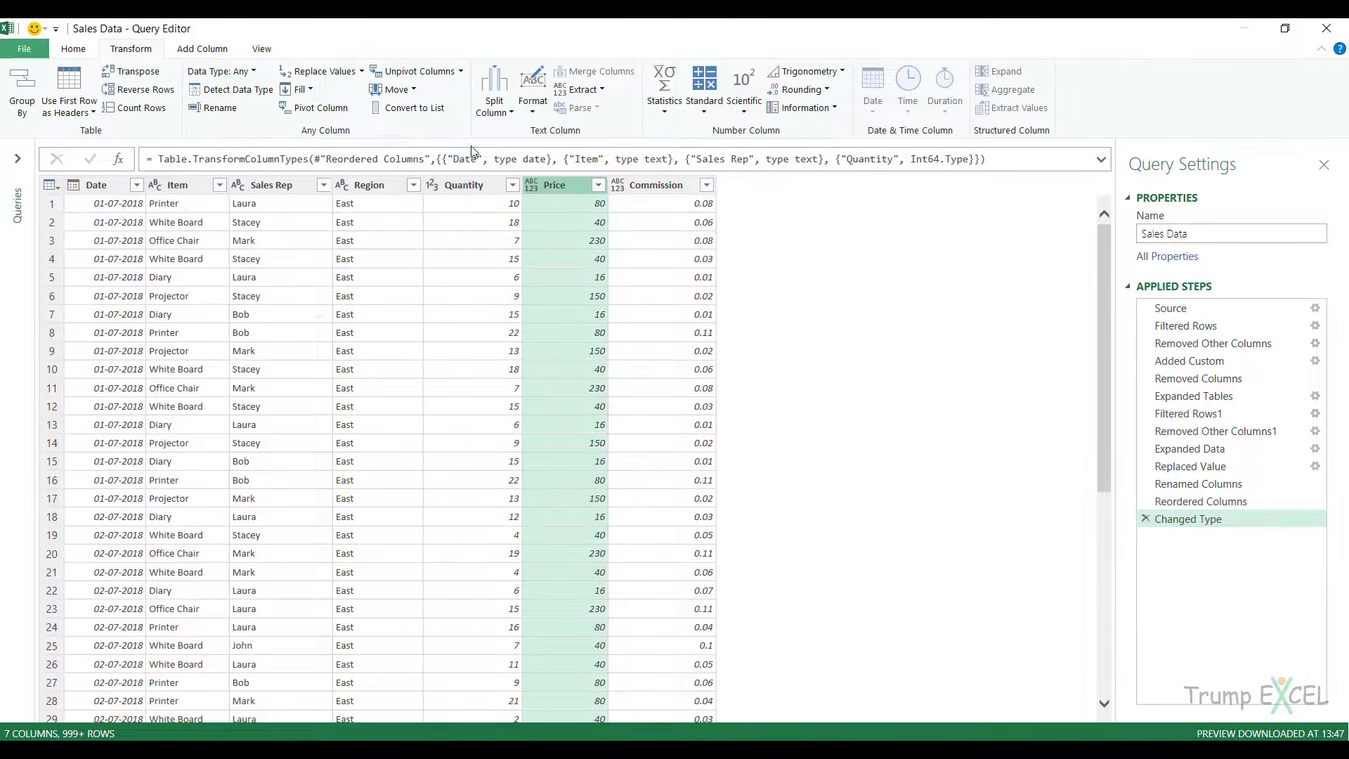
click(250, 71)
click(245, 128)
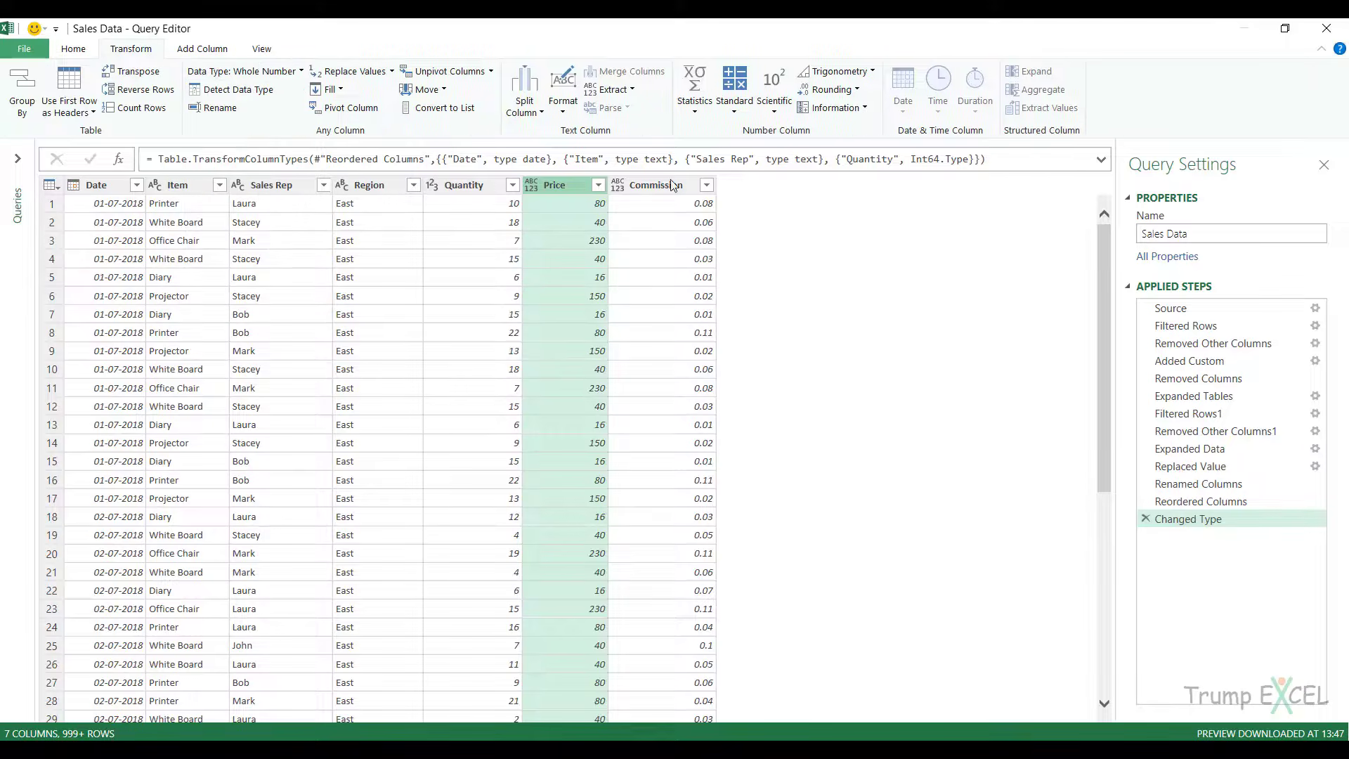
Set the data type of the Commission column to Decimal Number.
click(627, 181)
click(246, 72)
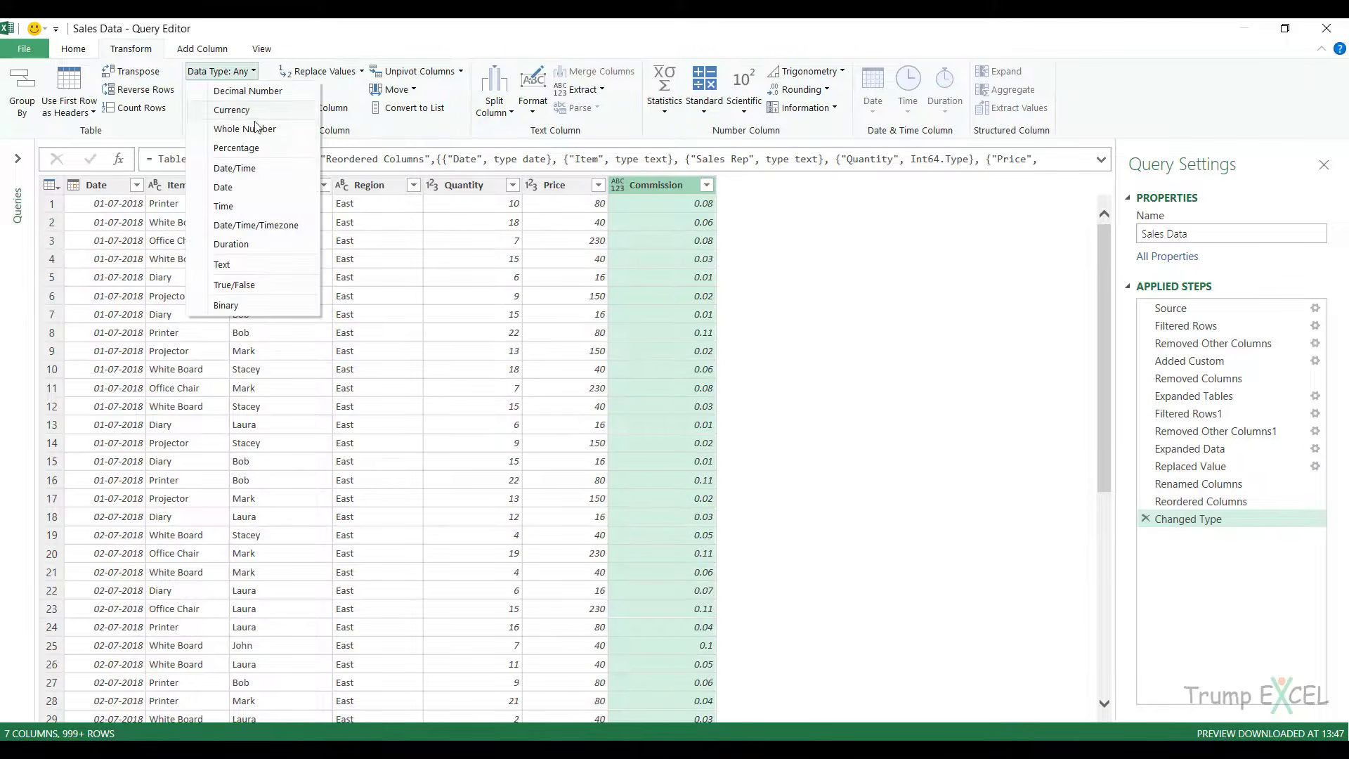
click(251, 92)
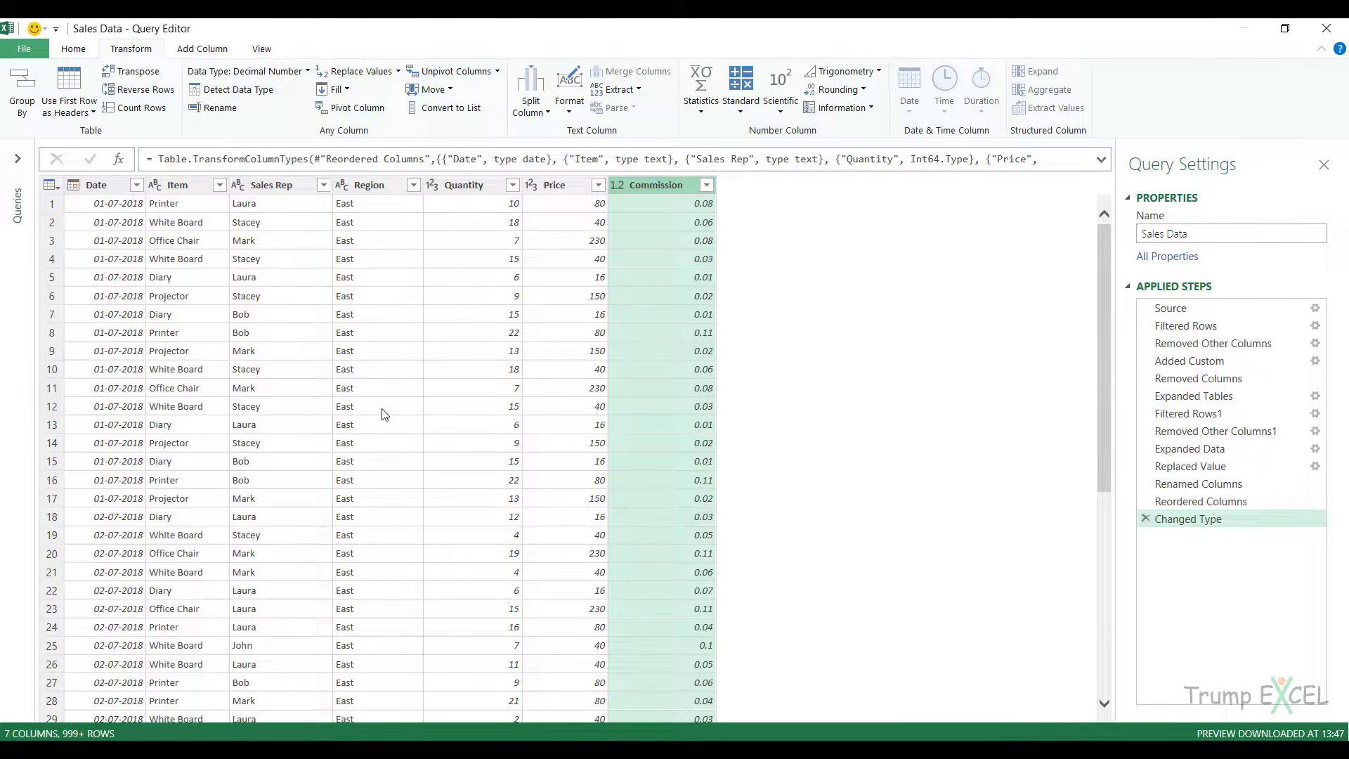
Remove the rows with errors in the Date column and load the Sales Data query into a worksheet.
right_click(99, 190)
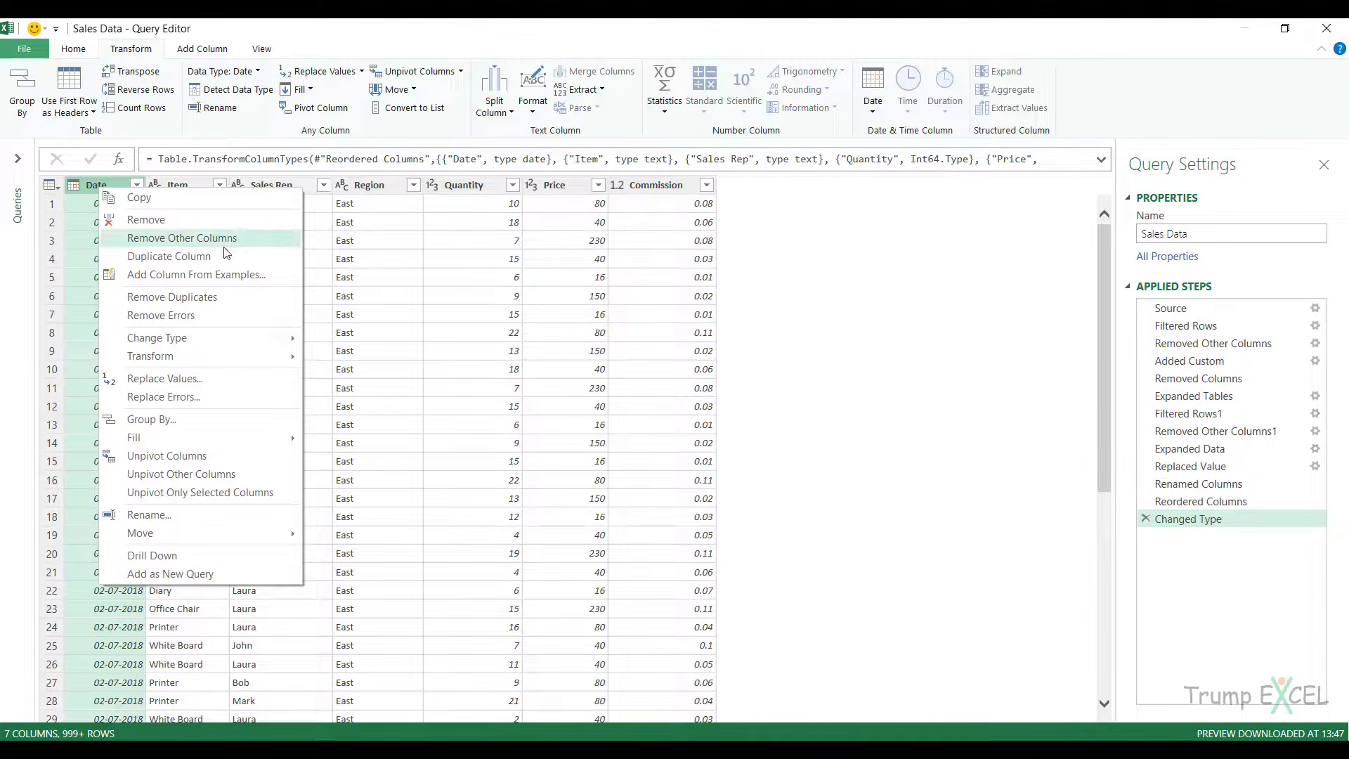
click(177, 318)
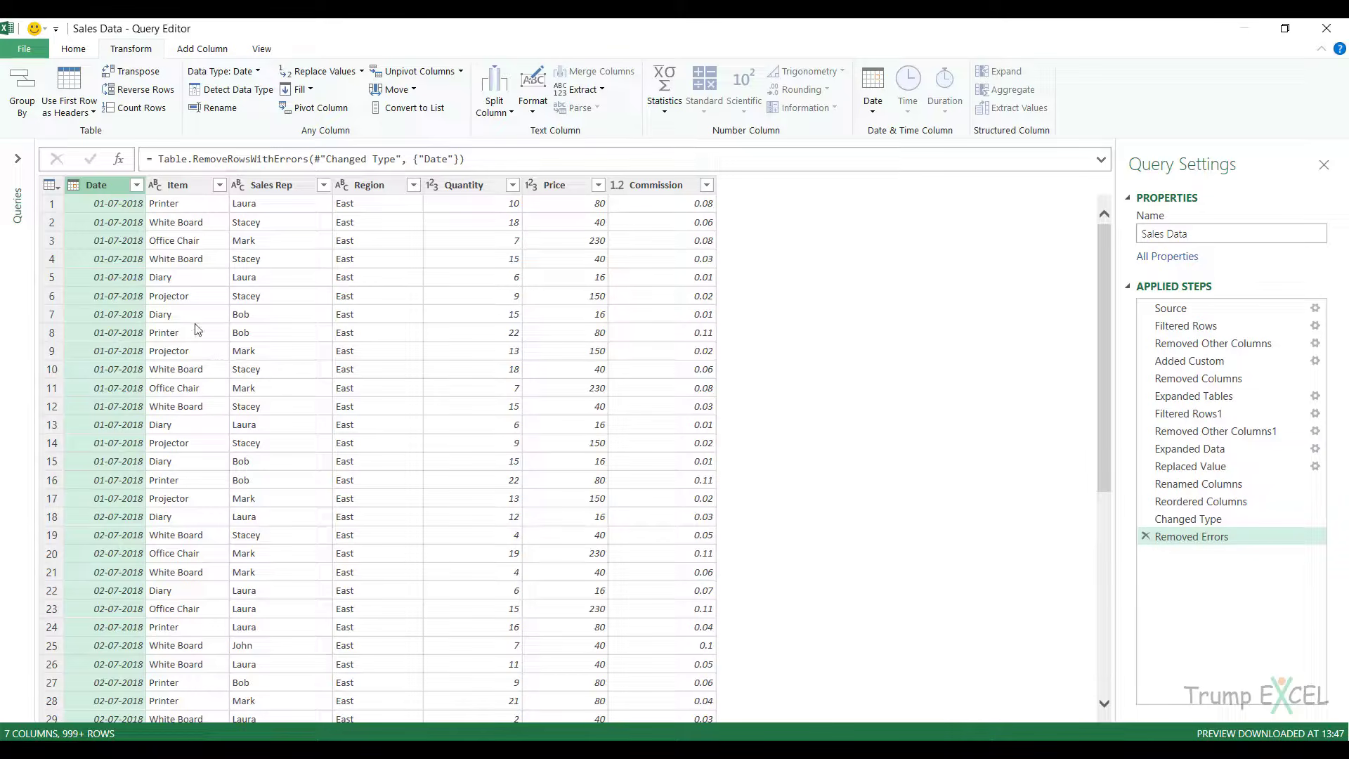
click(76, 49)
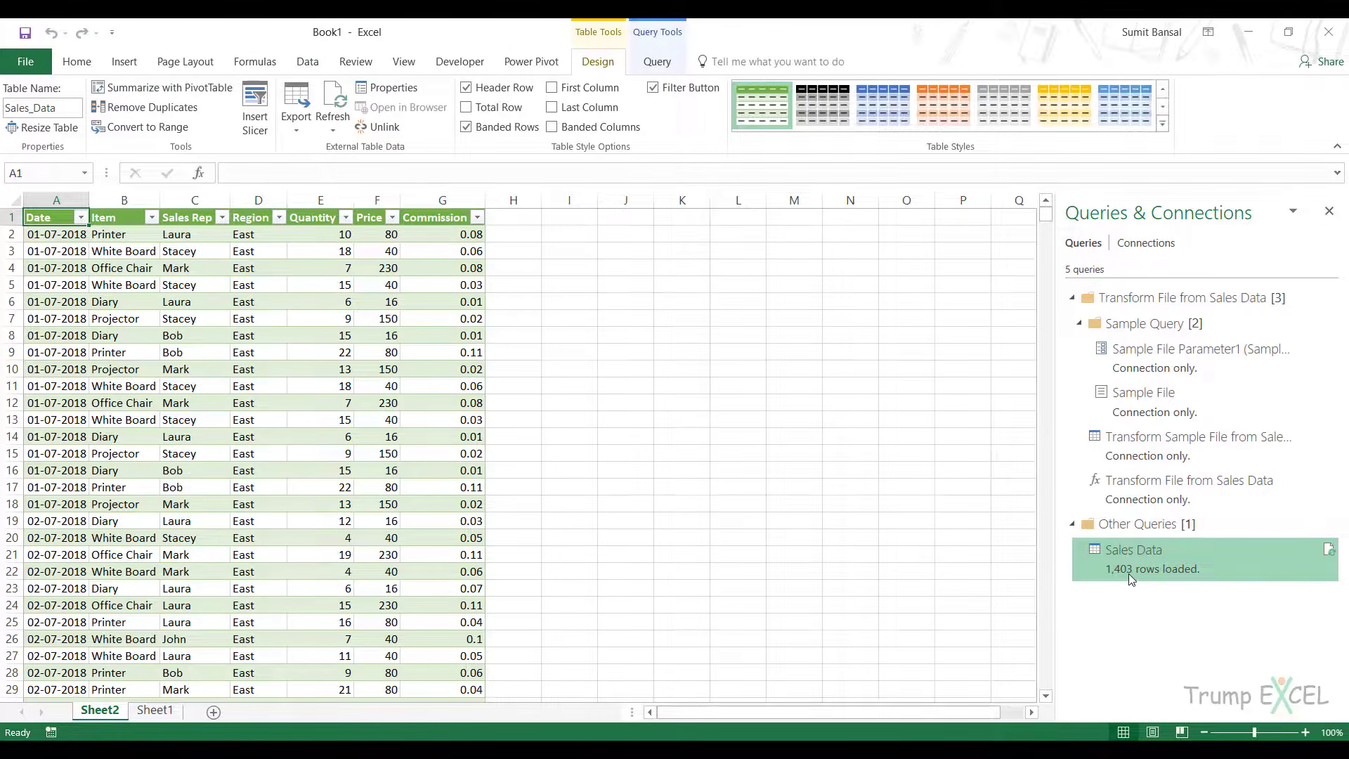
mouse_move(1132, 575)
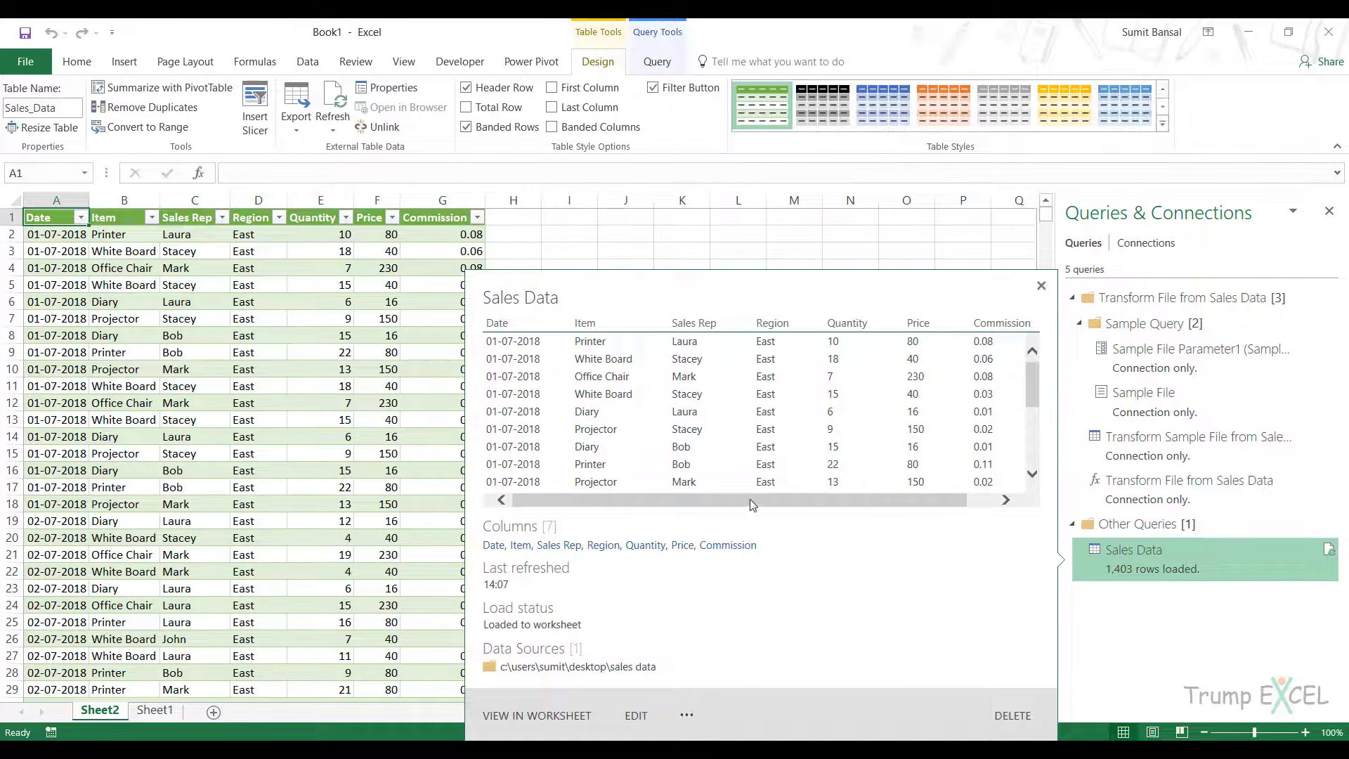
Switch to the desktop and move Mid-West Data.xlsx into the Sales Data folder.
key(super+d)
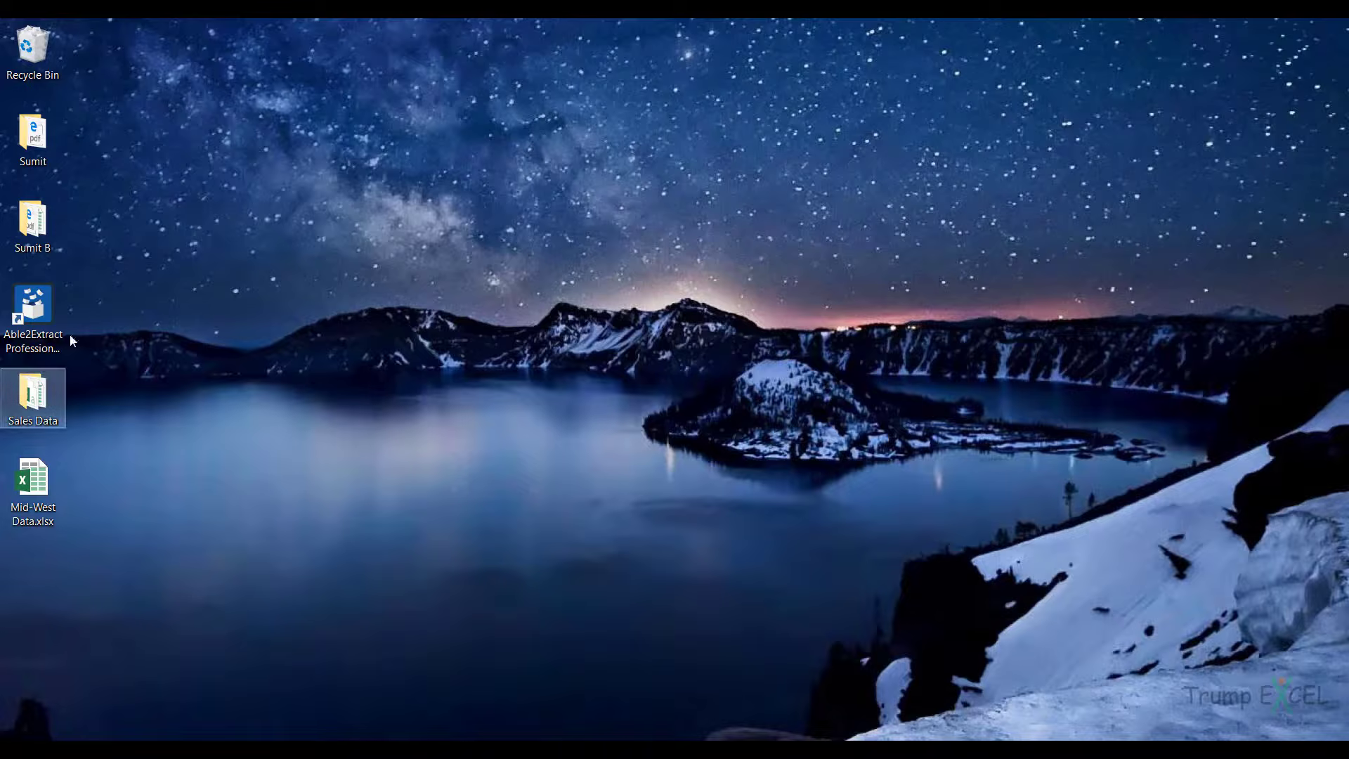
double_click(32, 395)
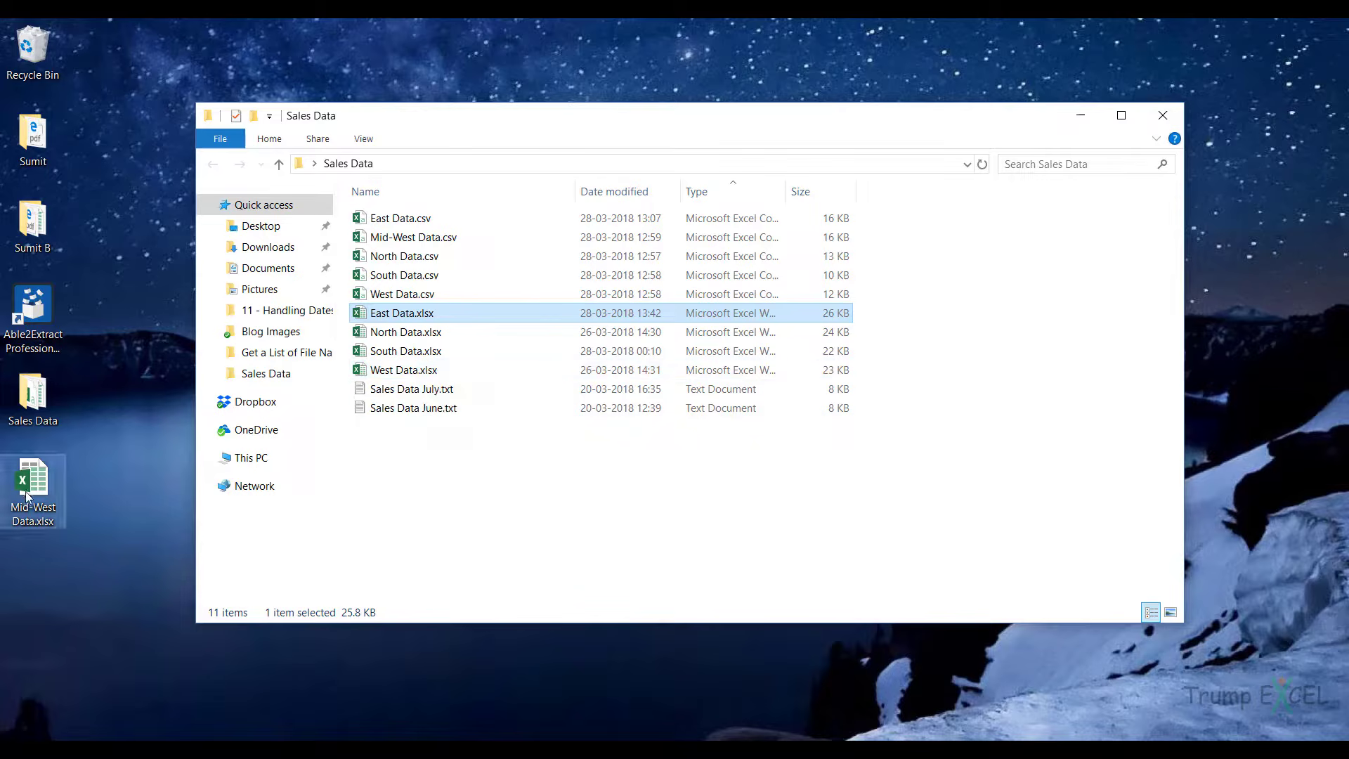
drag(35, 491, 409, 476)
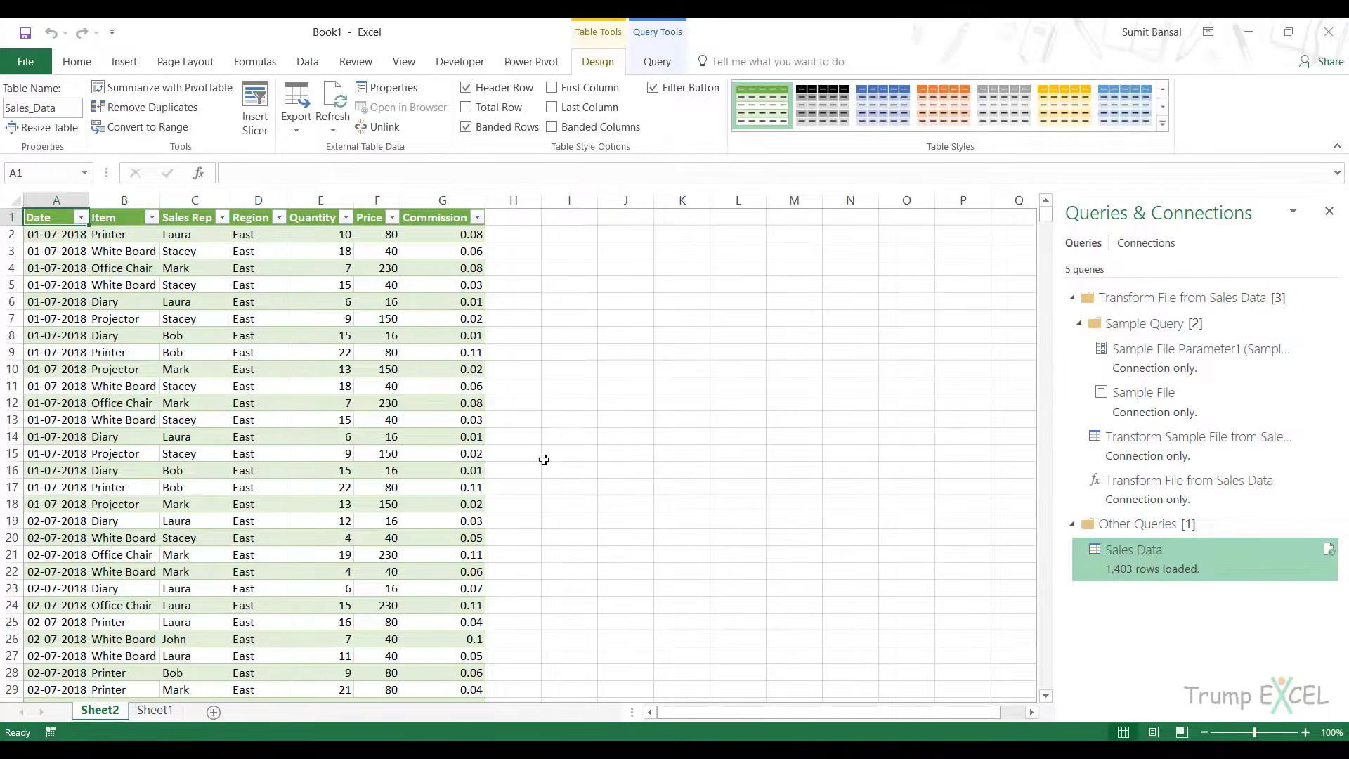
Switch back to Excel and refresh the combined sales table to include the Mid-West workbook.
right_click(249, 293)
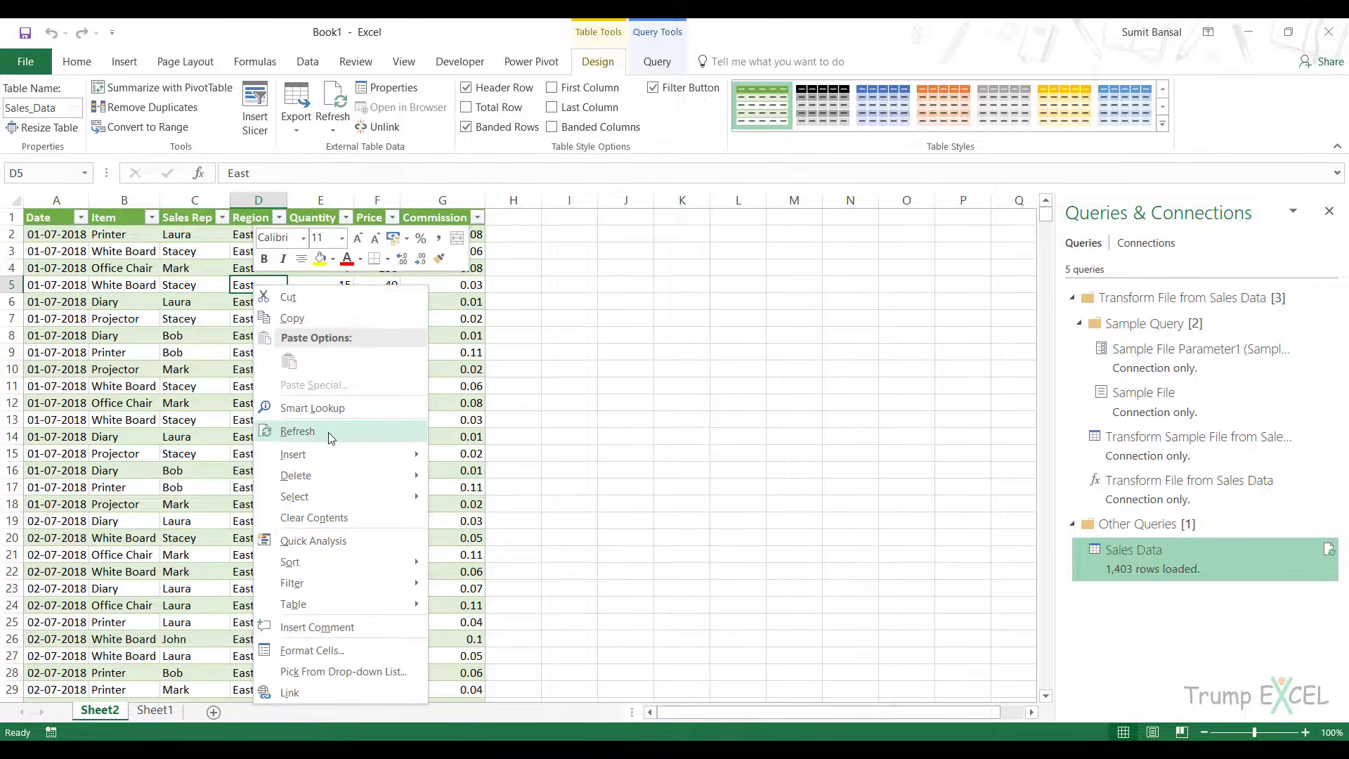
click(331, 438)
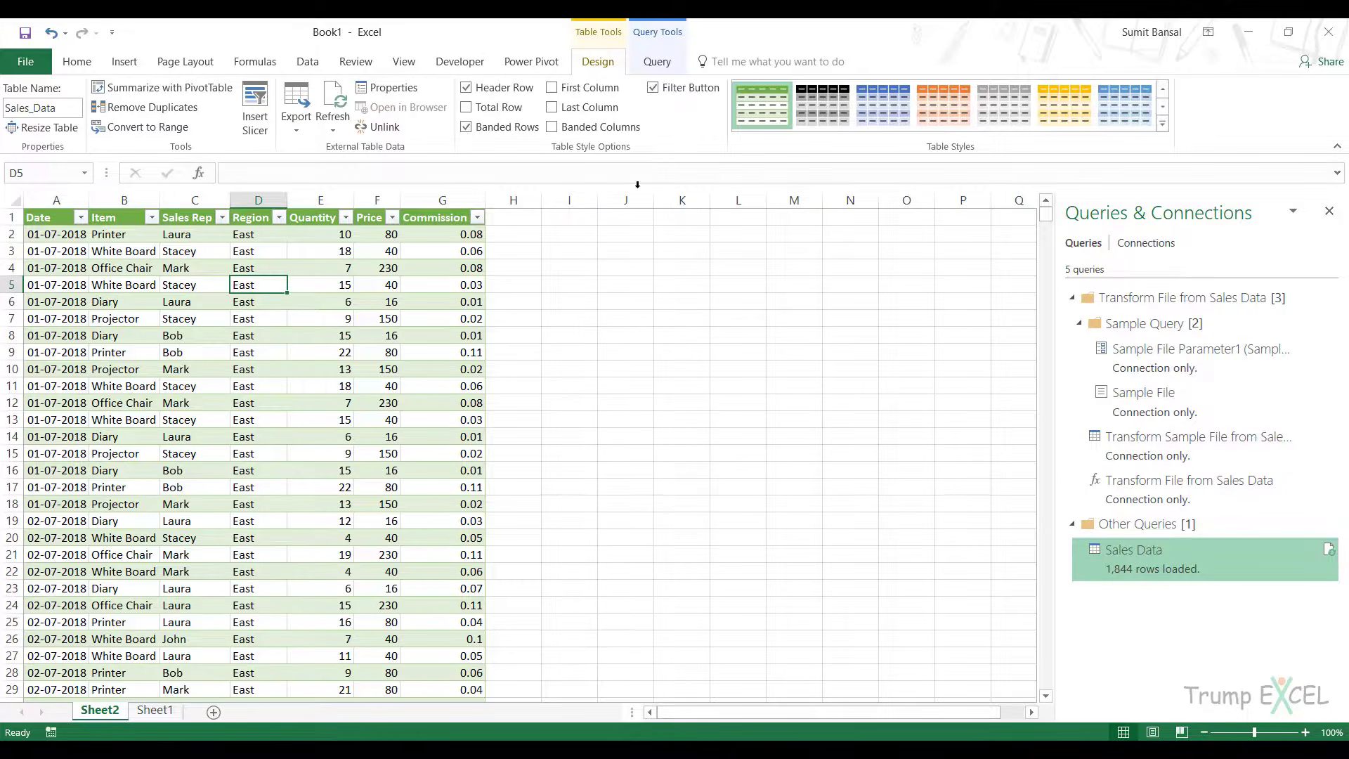
Switch to the Sales Data folder window and create a subfolder in it, keeping the default name New folder.
click(1249, 32)
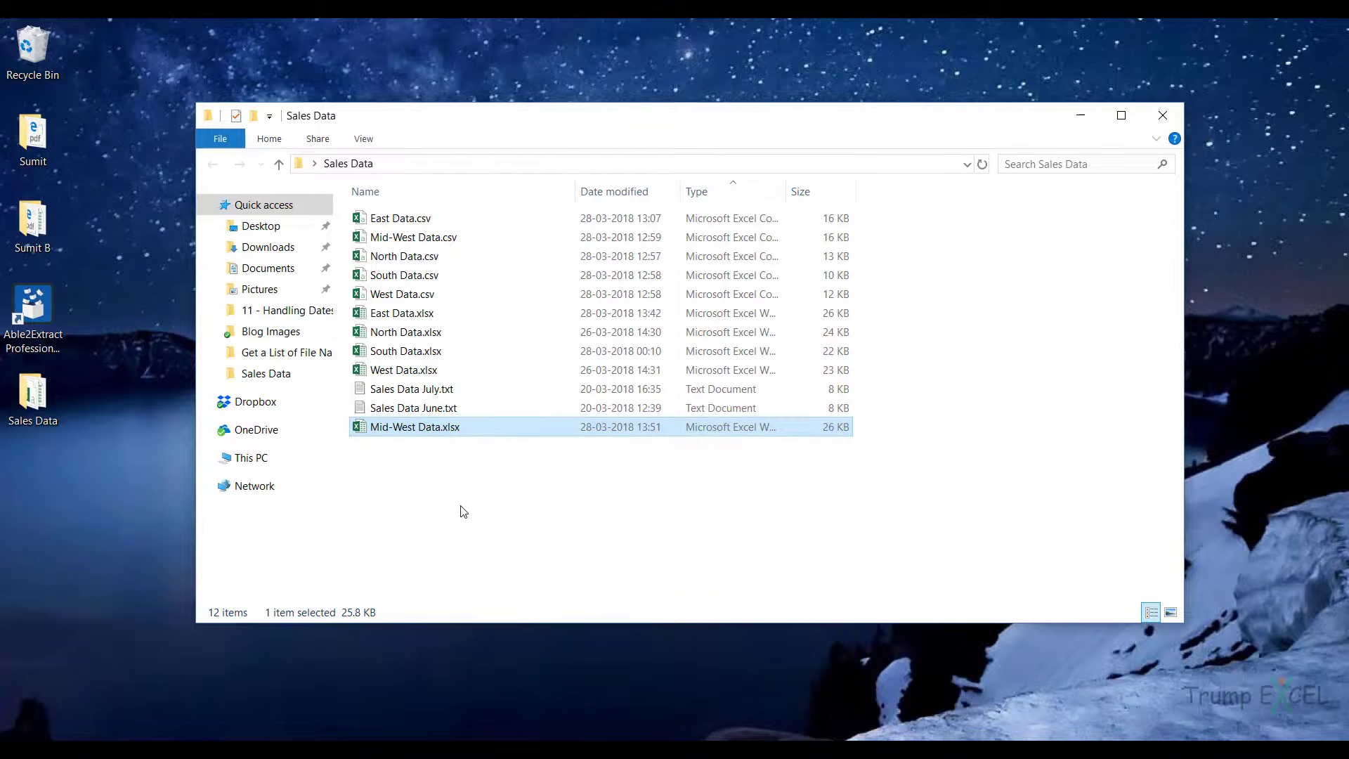
right_click(425, 501)
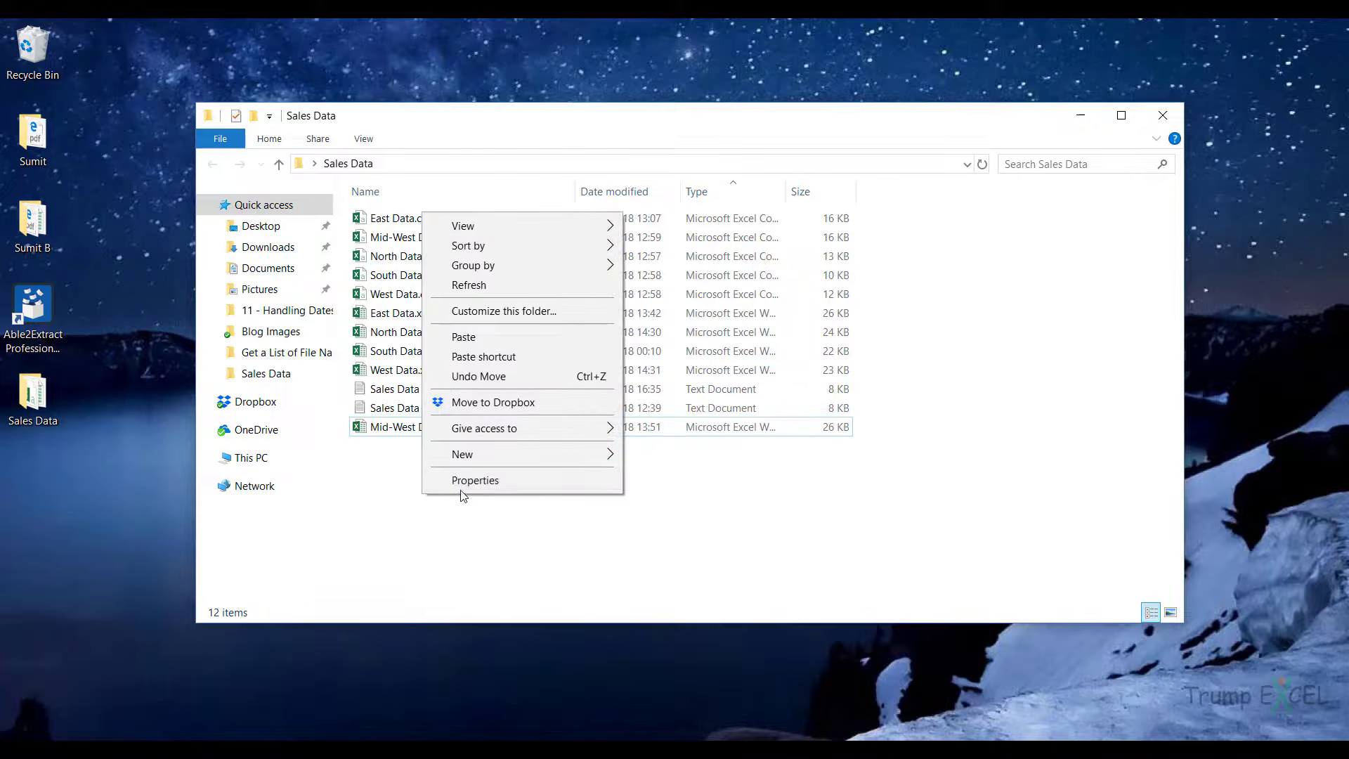
mouse_move(495, 456)
click(660, 457)
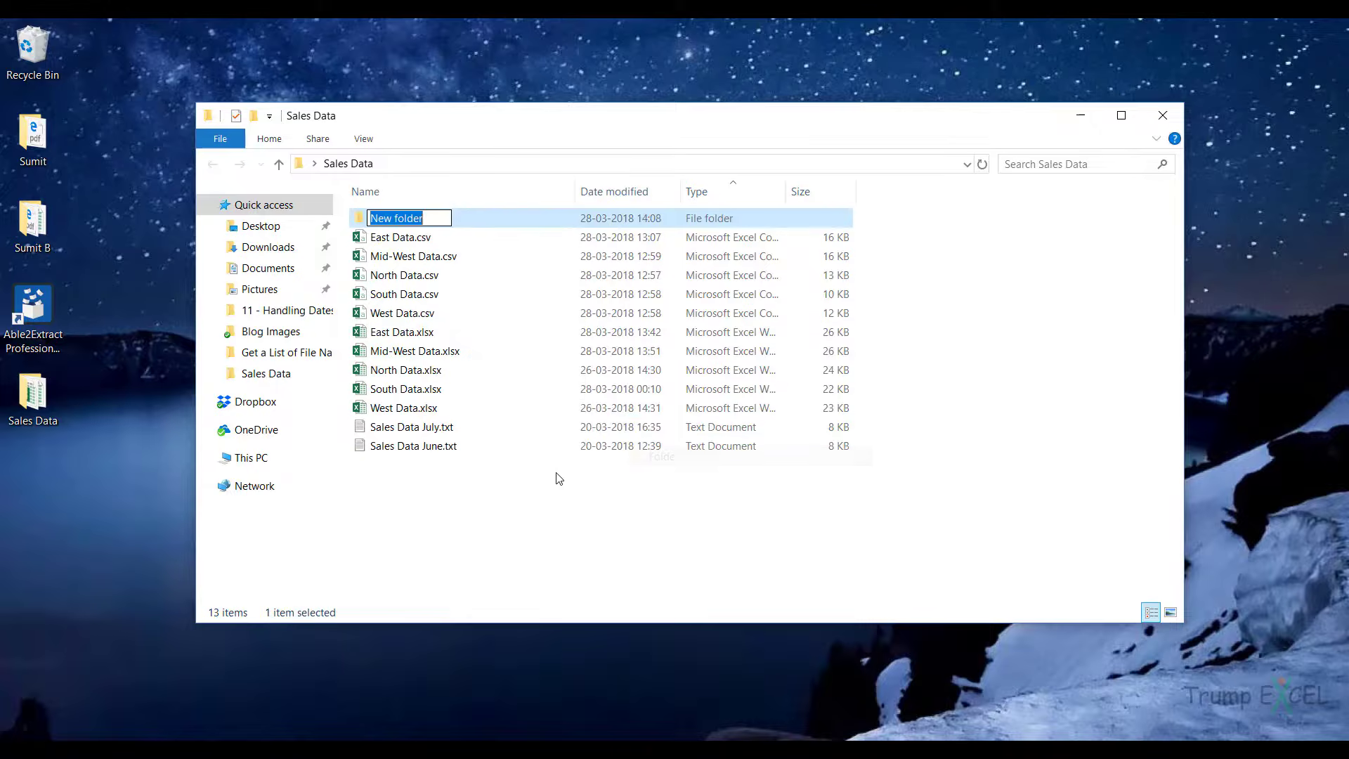
click(437, 497)
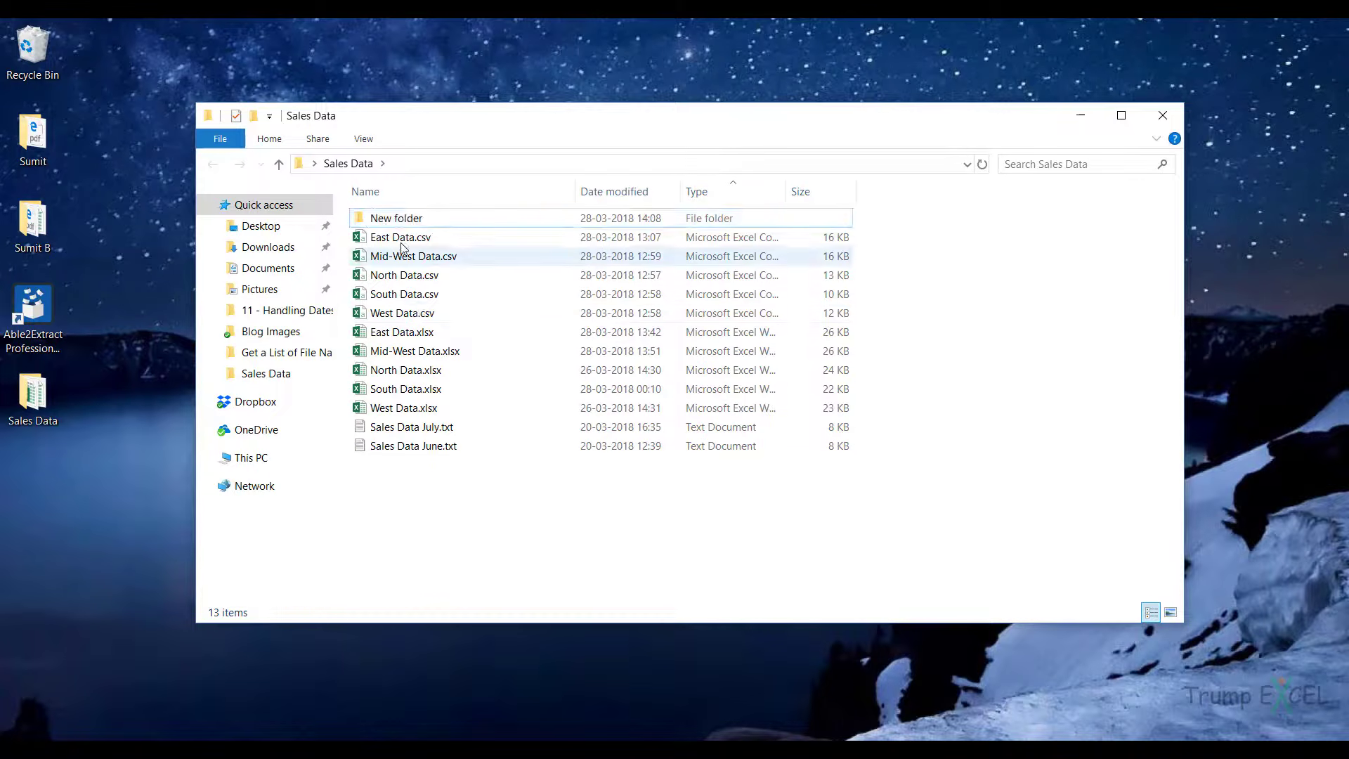
Copy North Data.xlsx from the Sales Data folder into the New folder subfolder.
click(406, 371)
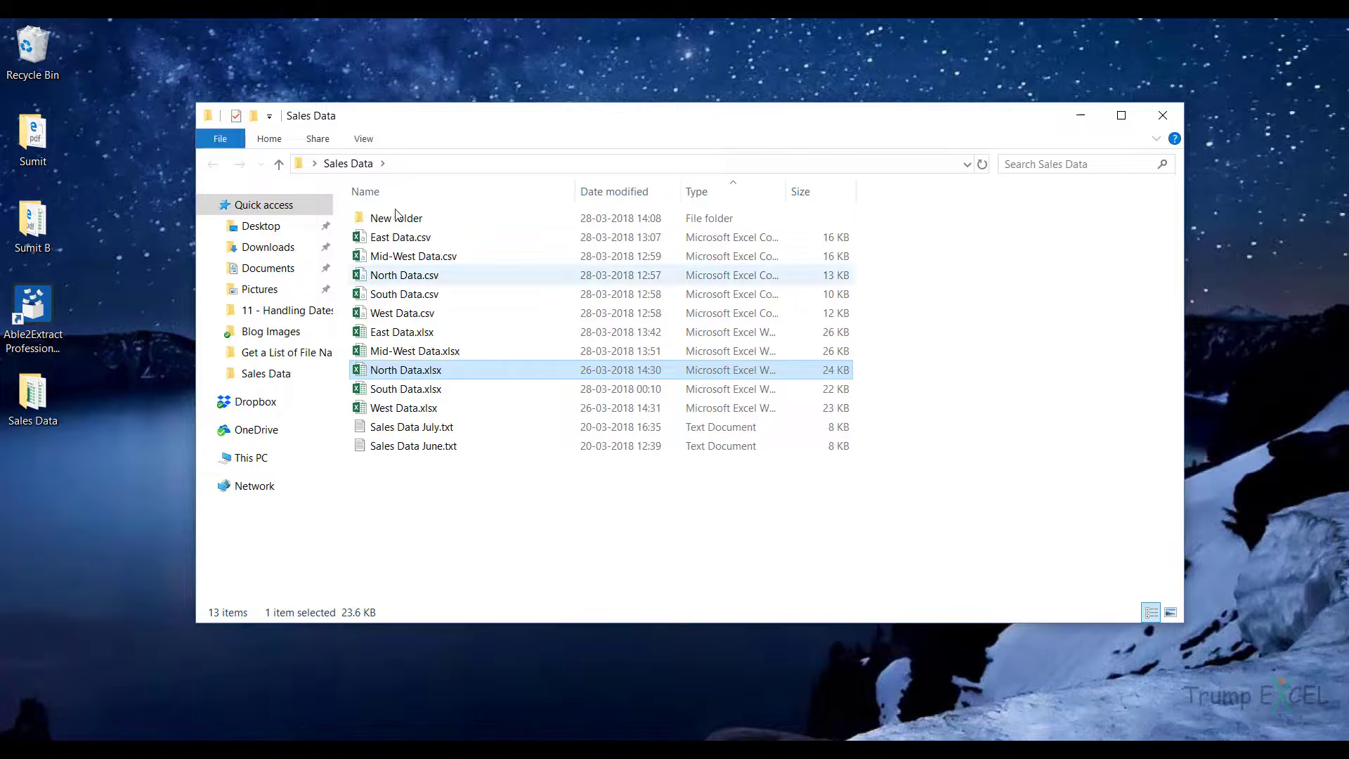
double_click(394, 219)
key(ctrl+v)
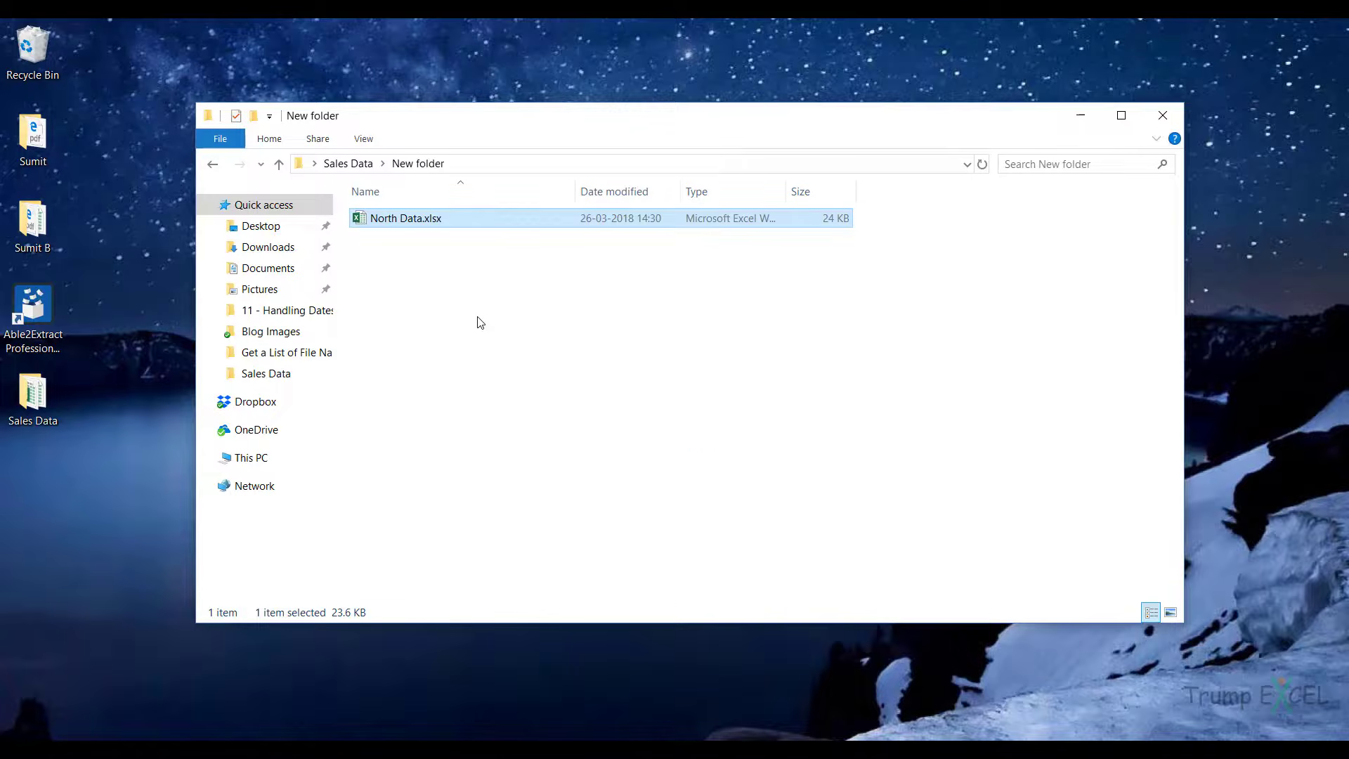
Rename the copied workbook in New folder as North-West Data.xlsx.
key(F2)
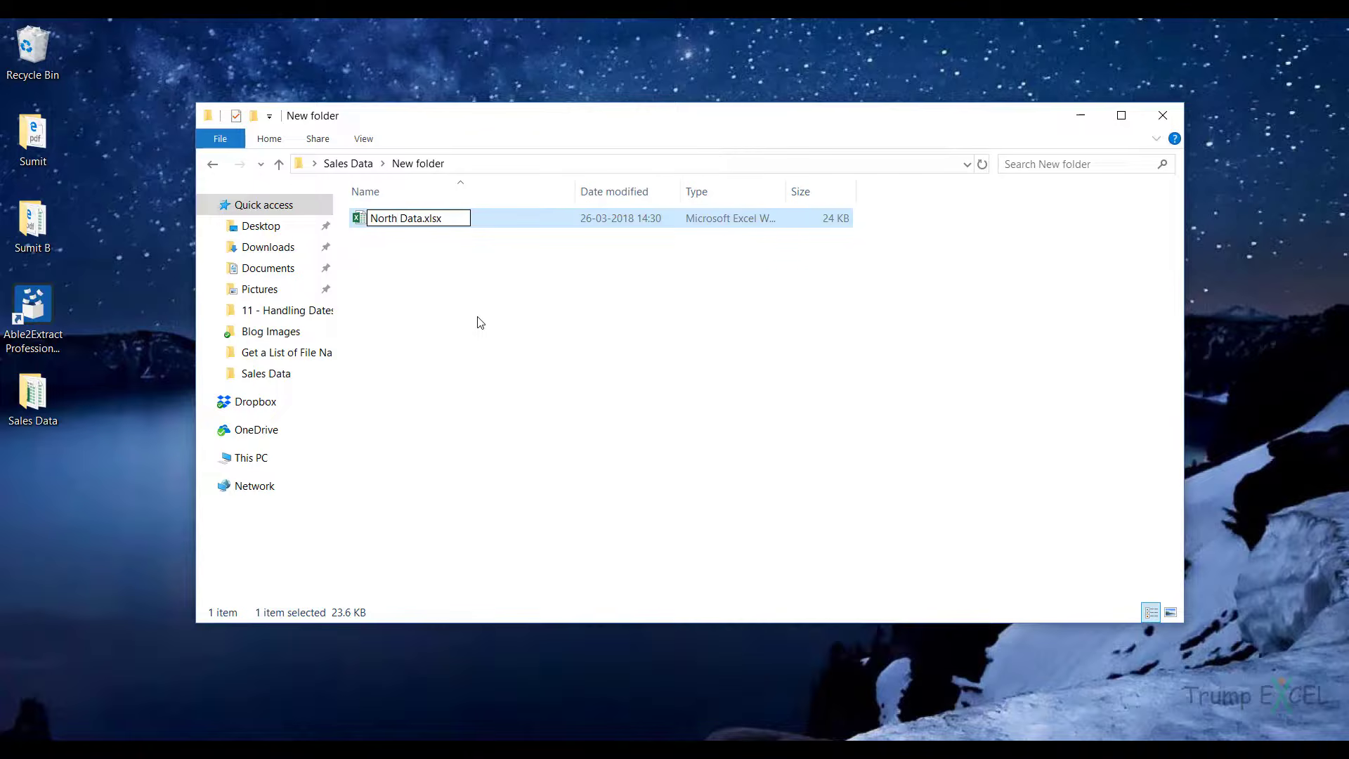
text(-West)
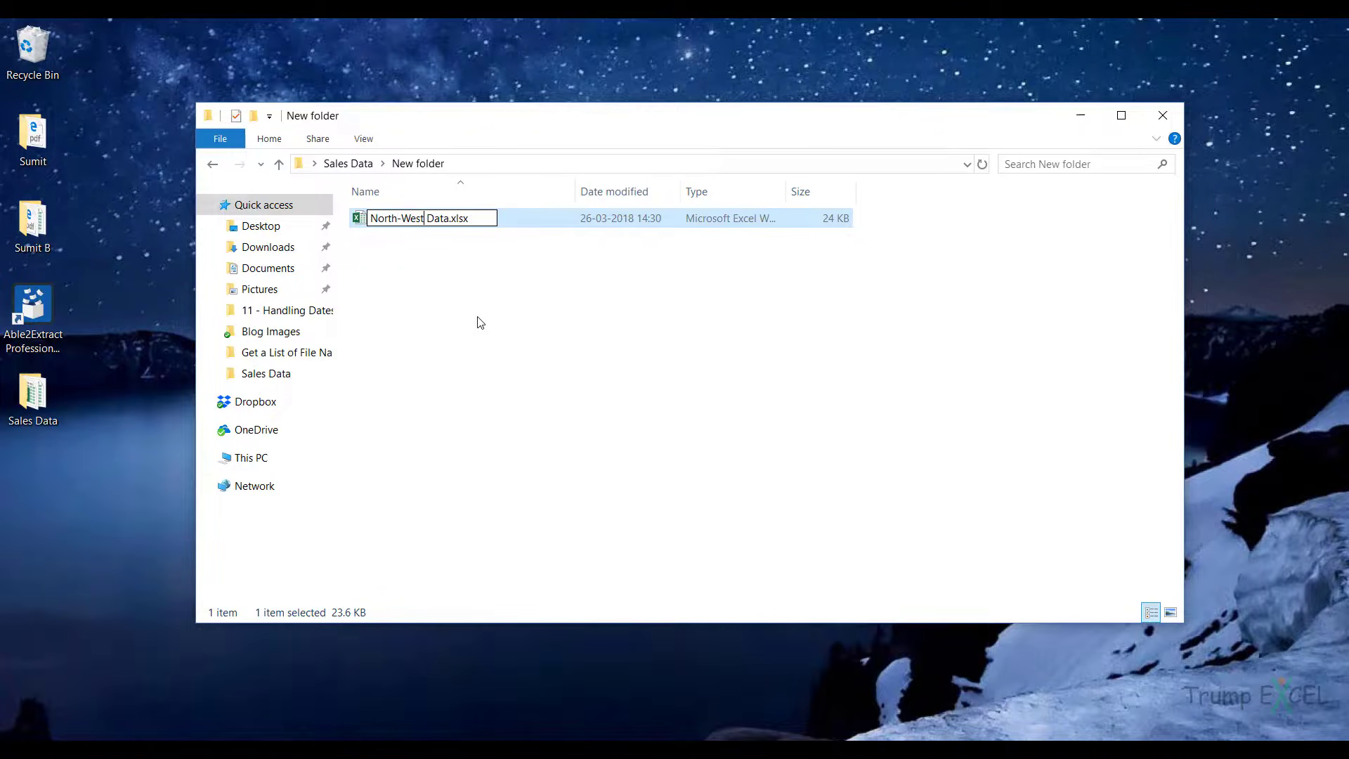
click(481, 323)
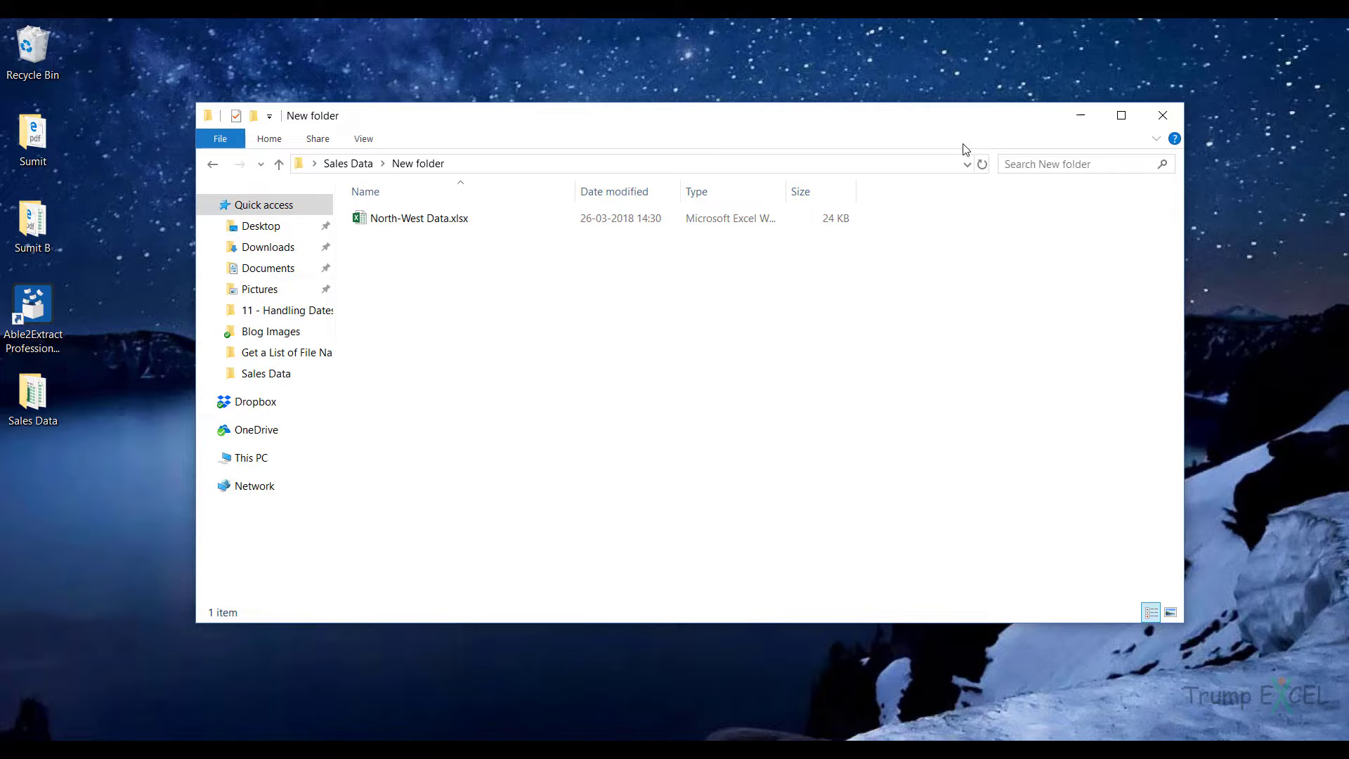
Close the folder window and refresh the combined table in Excel to include the workbook from the subfolder.
click(1163, 115)
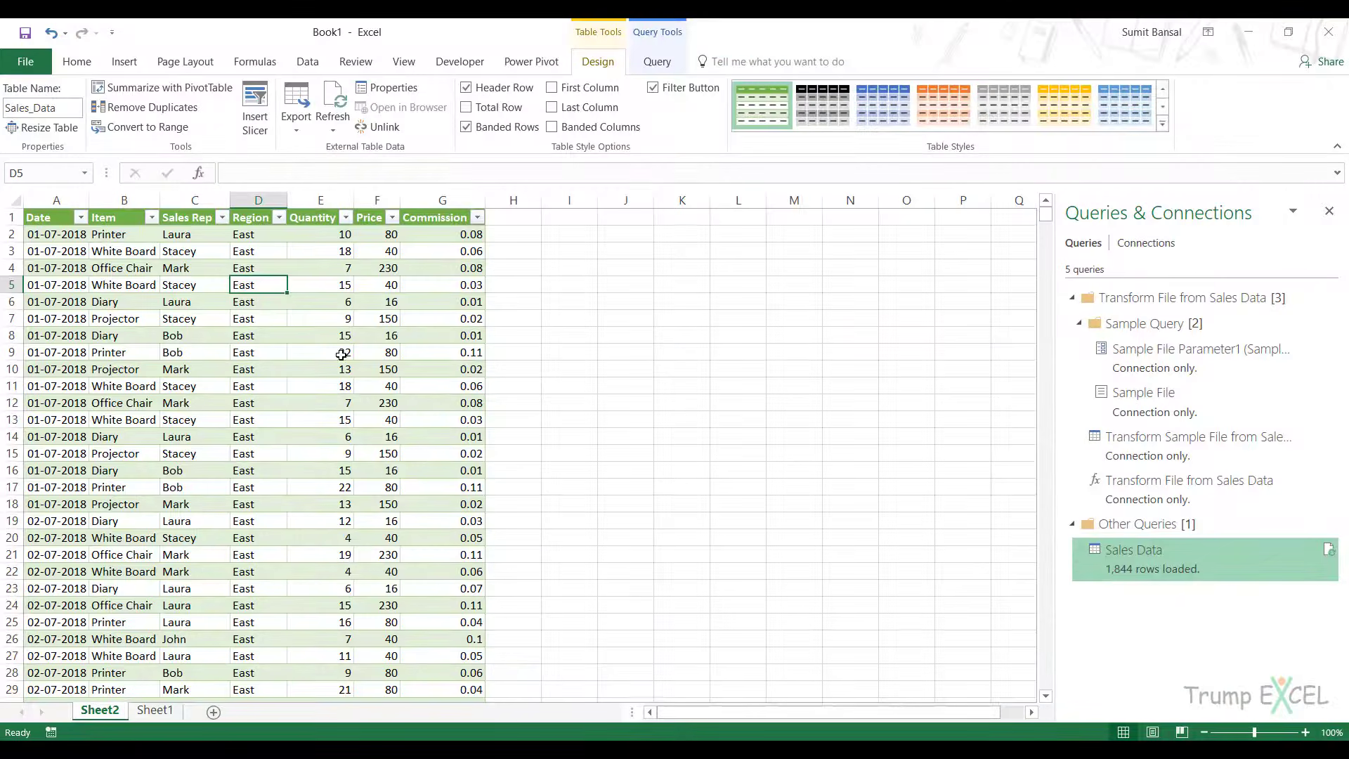
right_click(255, 290)
click(320, 430)
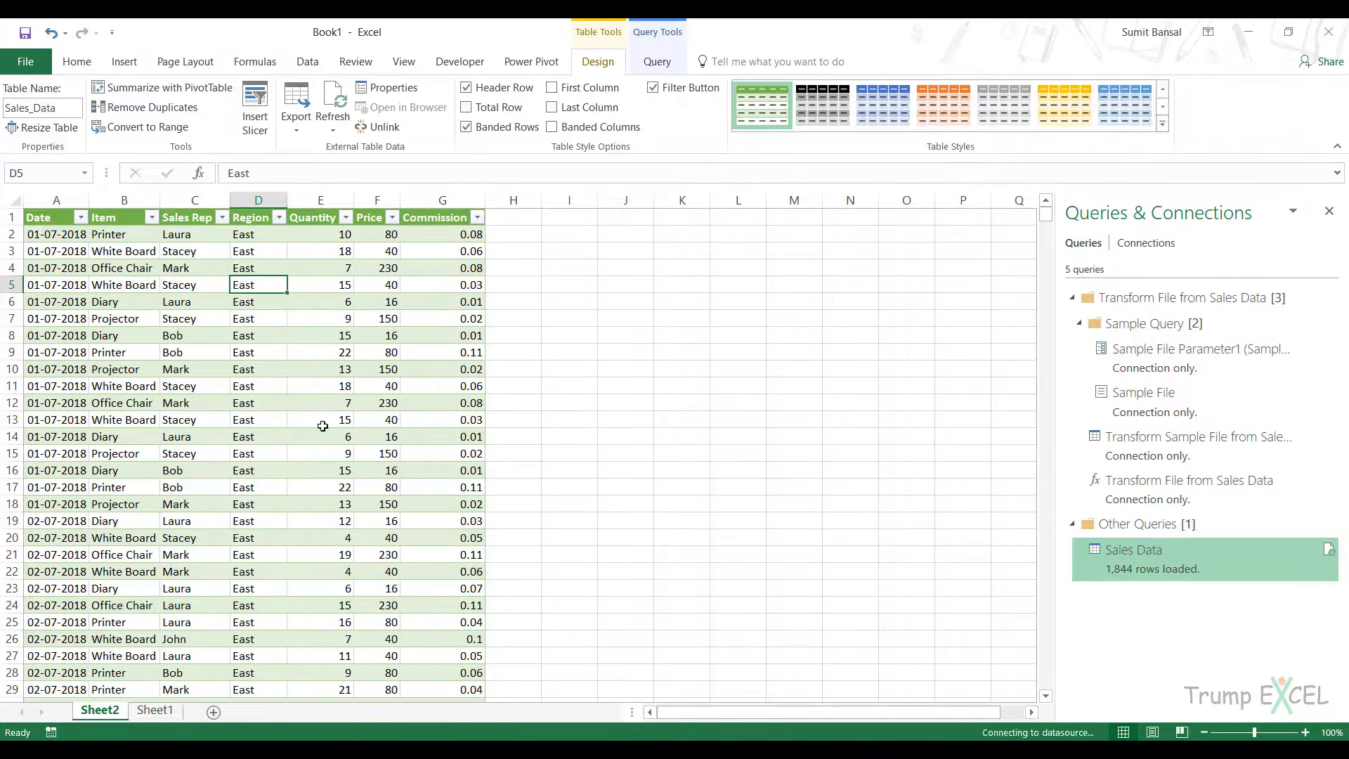